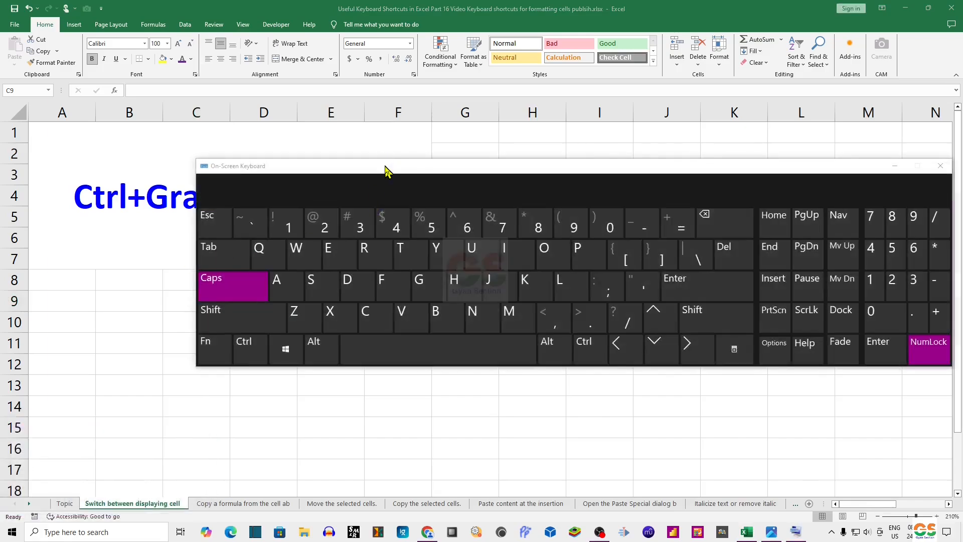
Step: Highlight the Ctrl and grave accent keys on the On-Screen Keyboard, then close the keyboard
left_click_drag(386, 169, 464, 209)
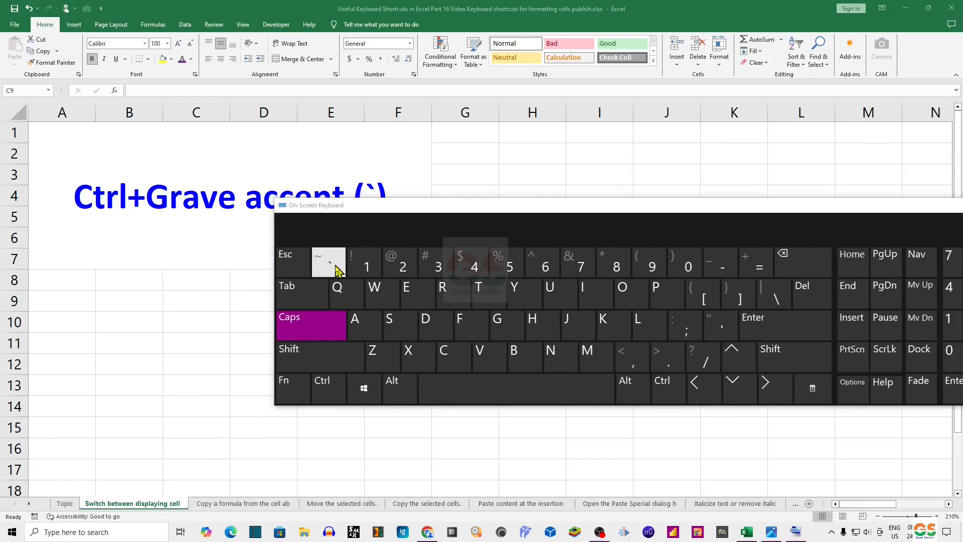
left_click(302, 357)
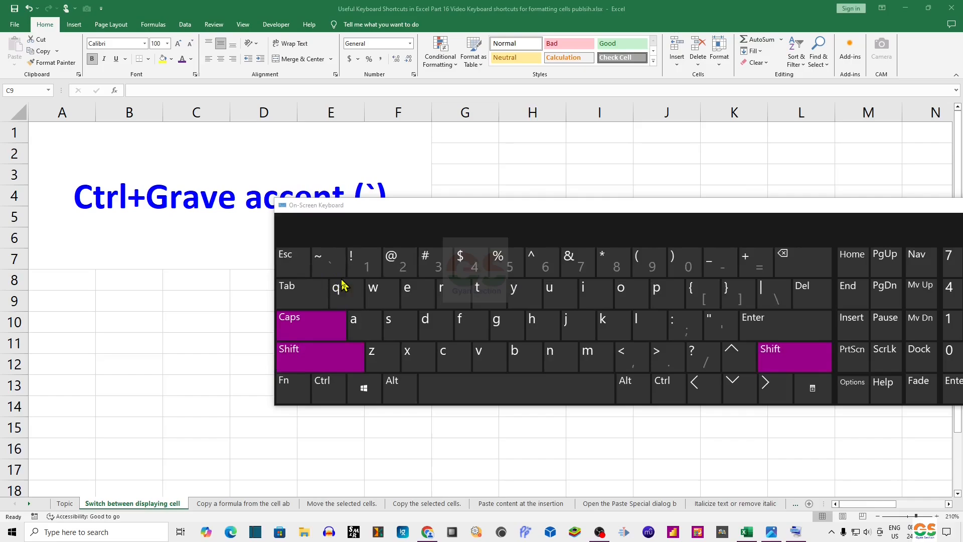
left_click(319, 364)
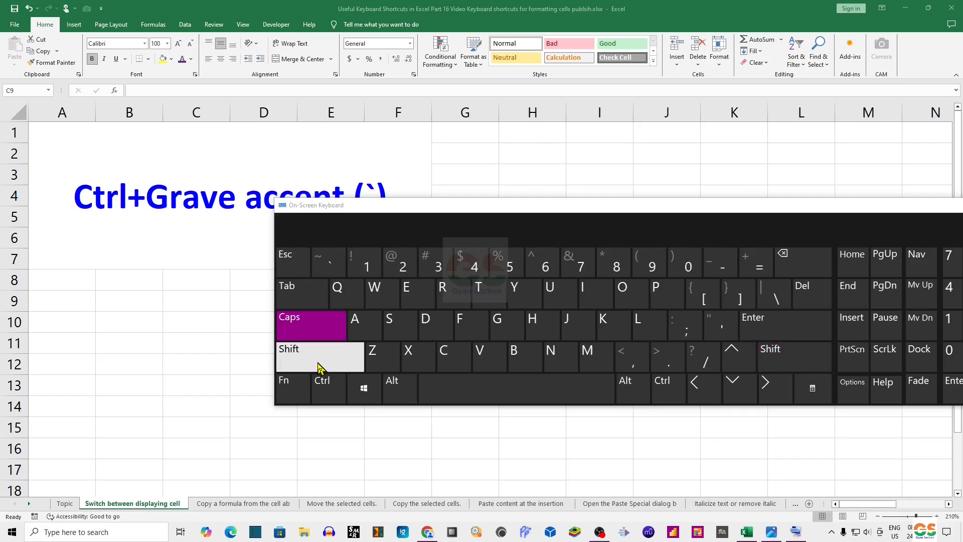
left_click(323, 391)
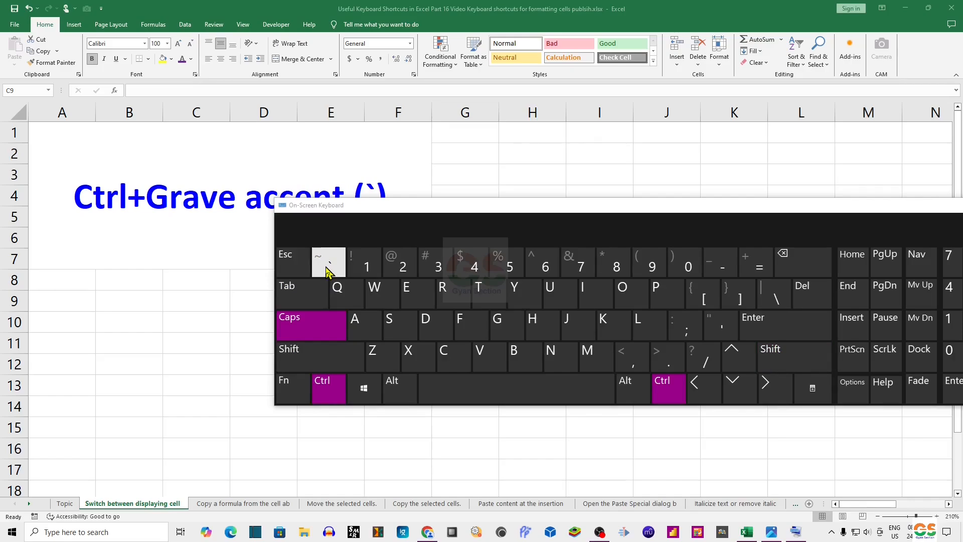
left_click(311, 353)
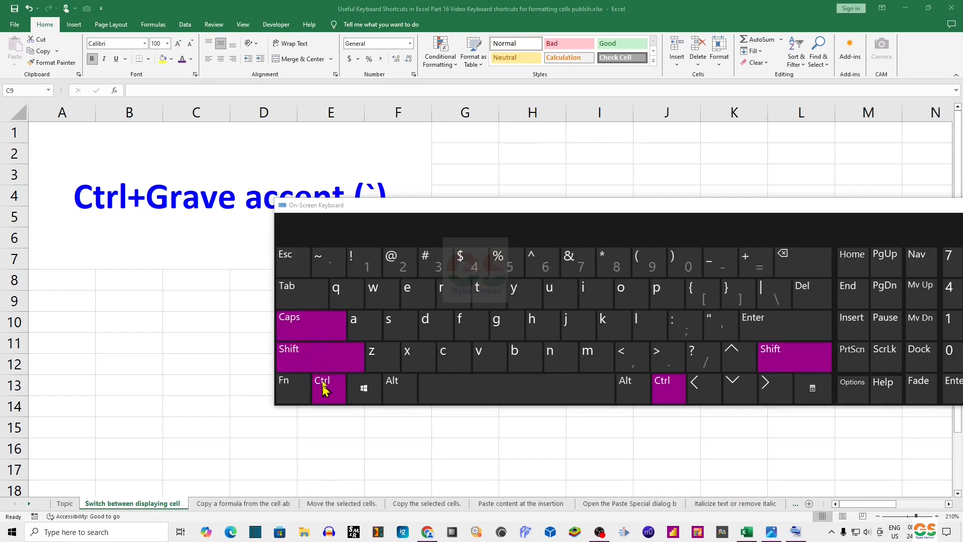
left_click(314, 352)
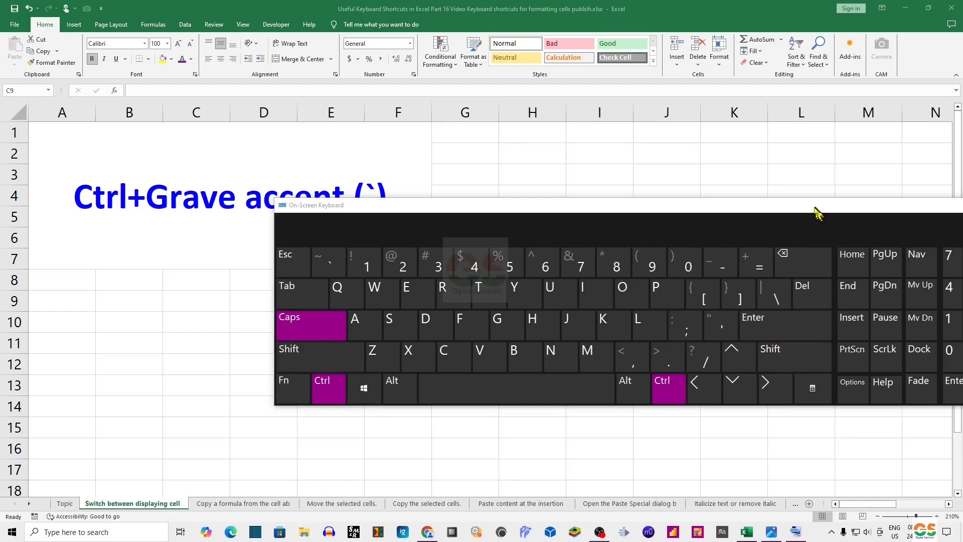
left_click_drag(818, 211, 576, 215)
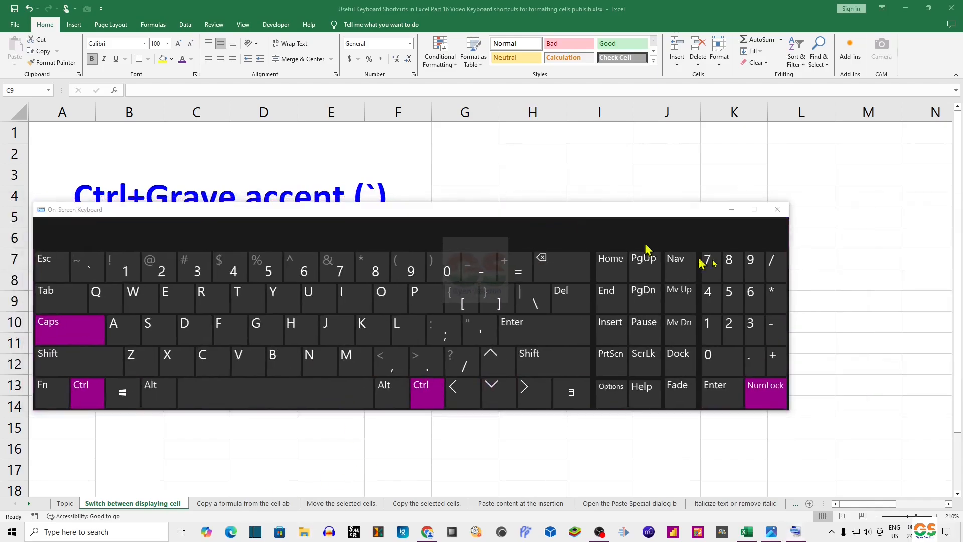
left_click(778, 210)
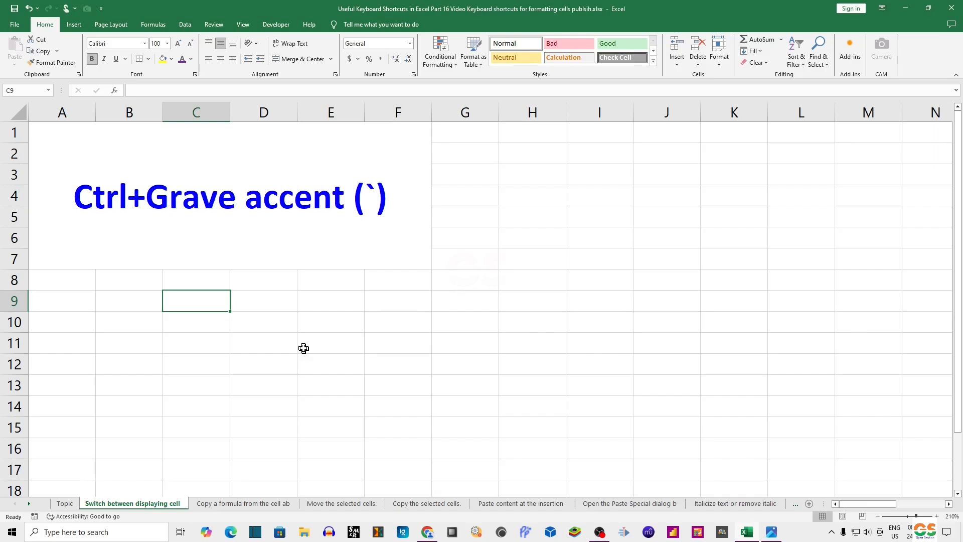
Step: Enter 58 in C9 and set the font size of C9:E13 to 20
type("58")
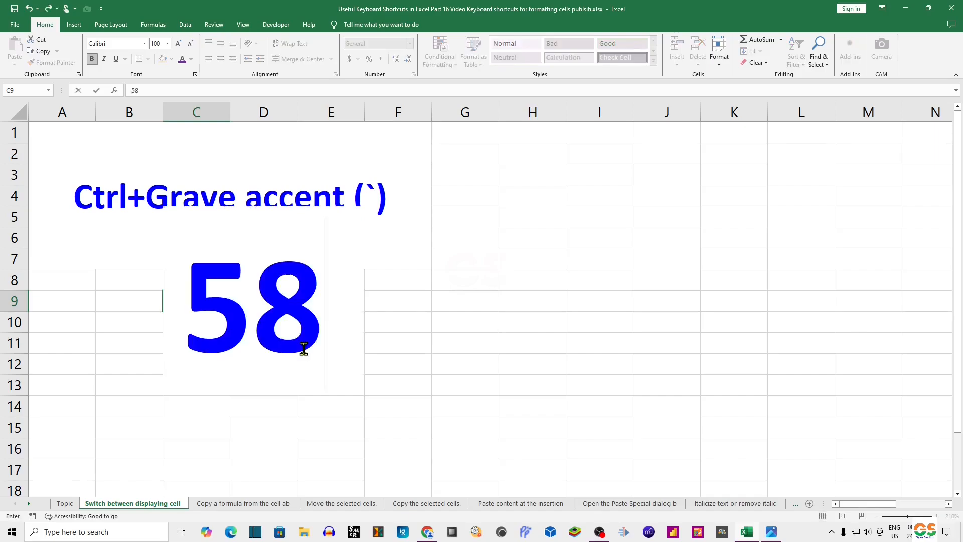
key("Return")
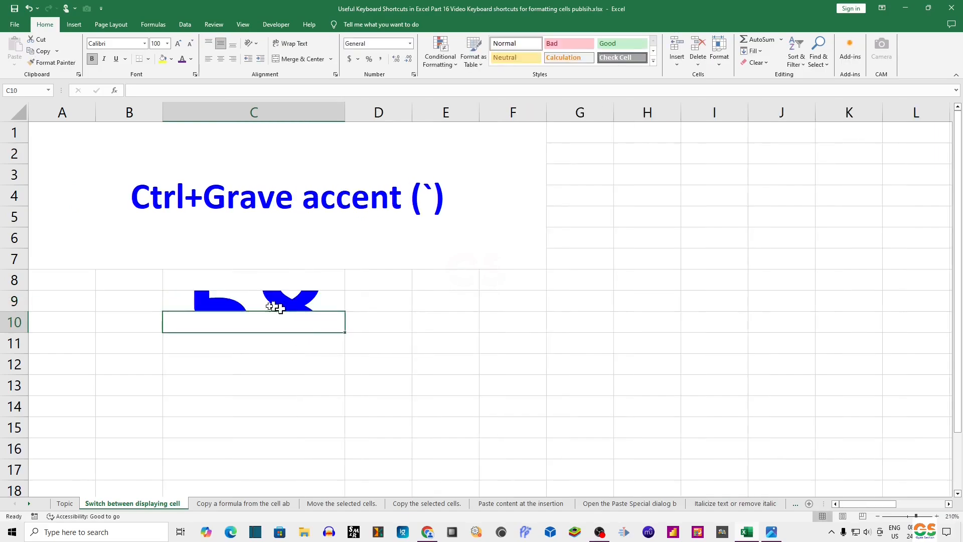
left_click_drag(272, 303, 458, 386)
left_click(156, 44)
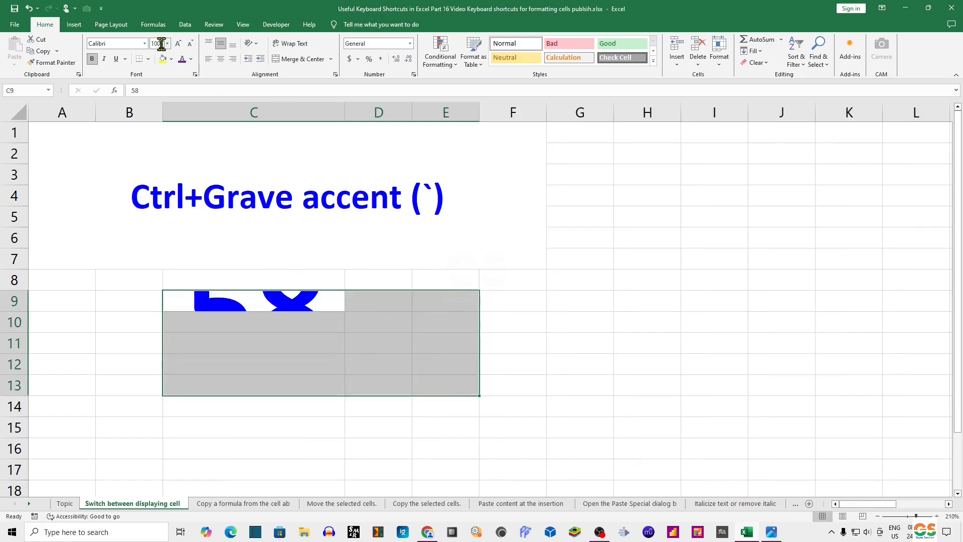
type("50")
key("Return")
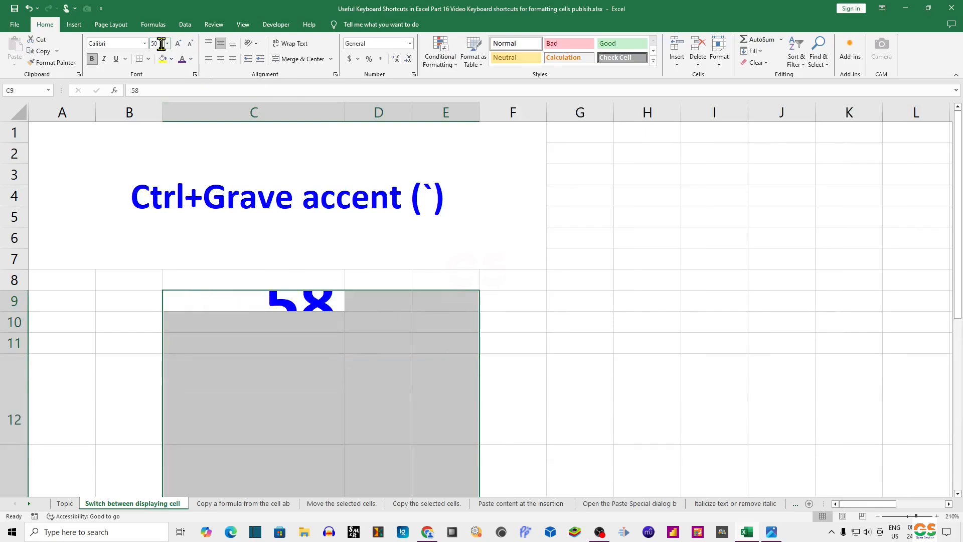
left_click(161, 44)
type("20")
key("Return")
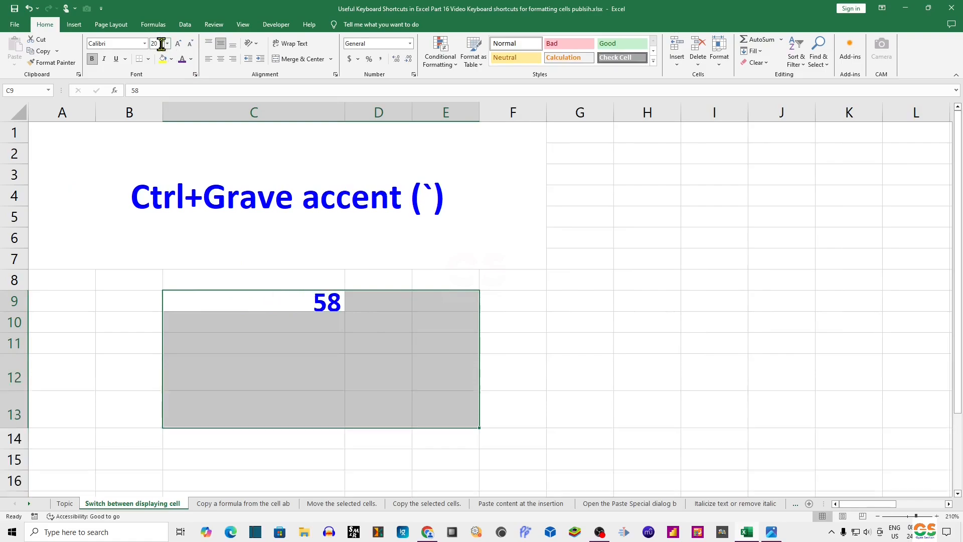
Step: Enter 63 in D9 and 30 in E9
left_click(379, 307)
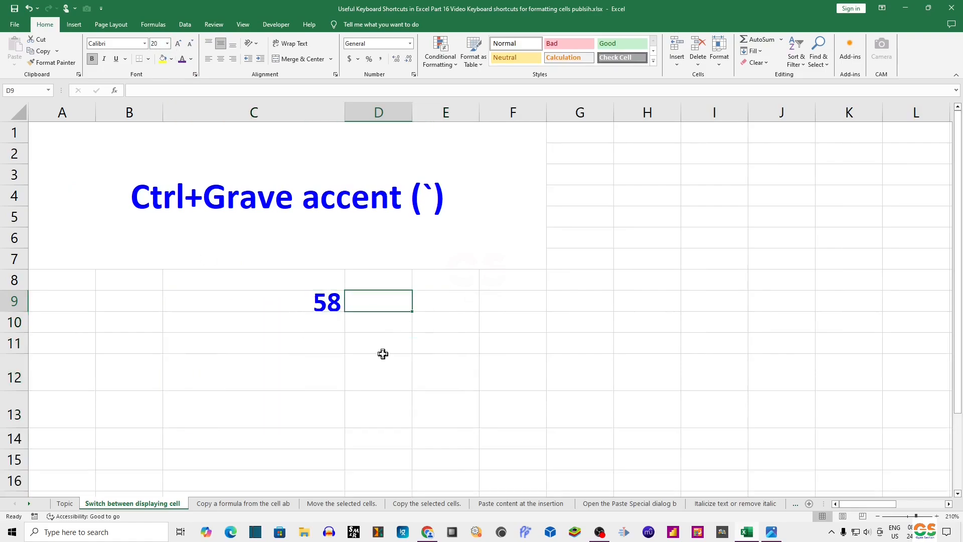
type("63")
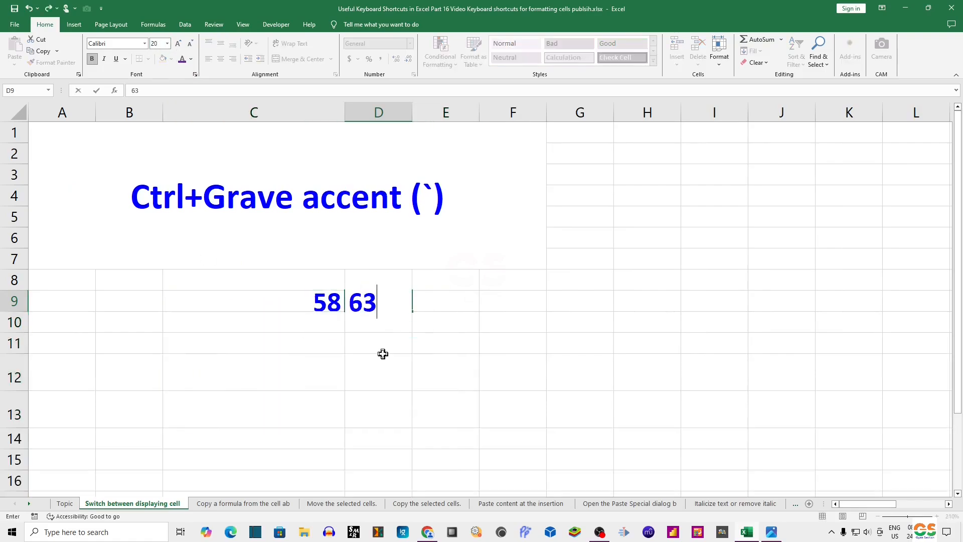
left_click(433, 302)
type("30")
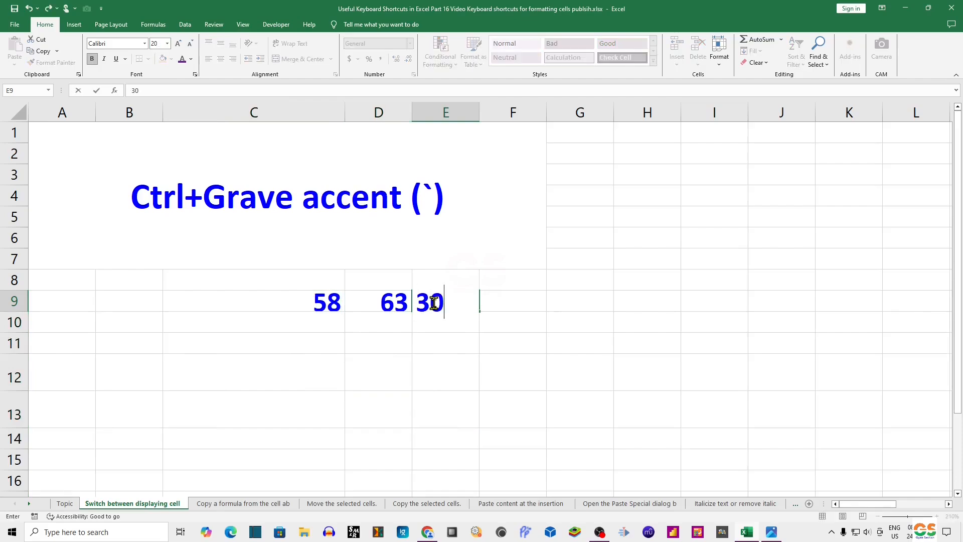
left_click(285, 361)
left_click(290, 349)
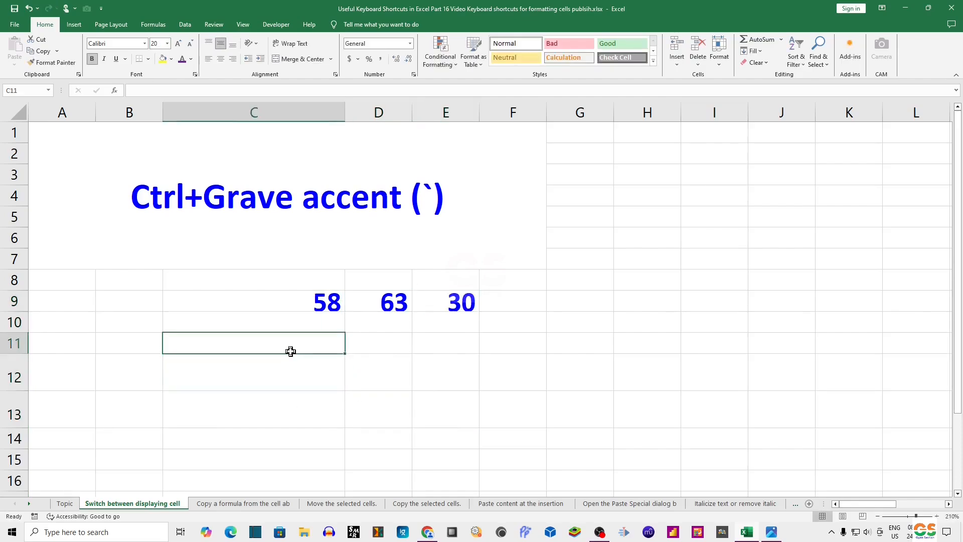
Step: Enter the formula =C9*D9+E9 in C11 by picking the three cells
type("=")
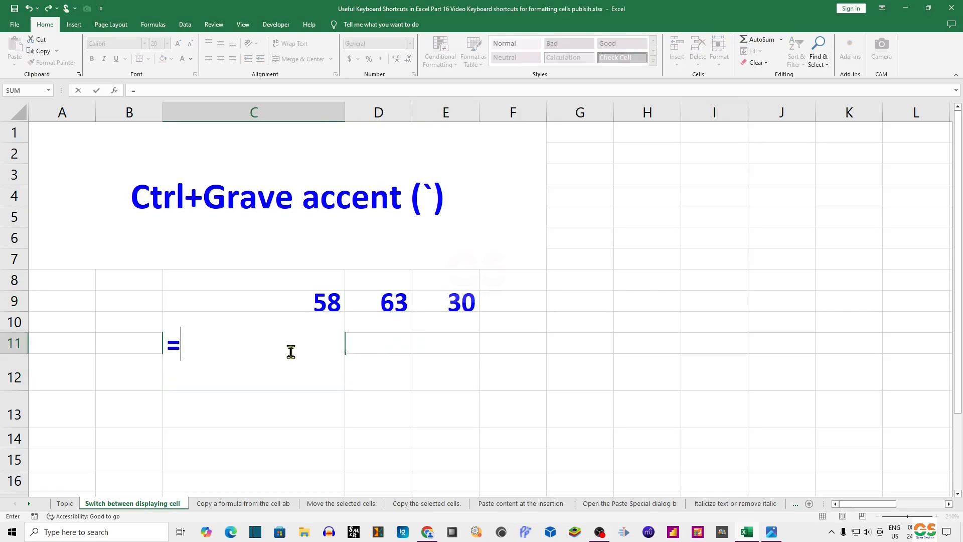
left_click(303, 305)
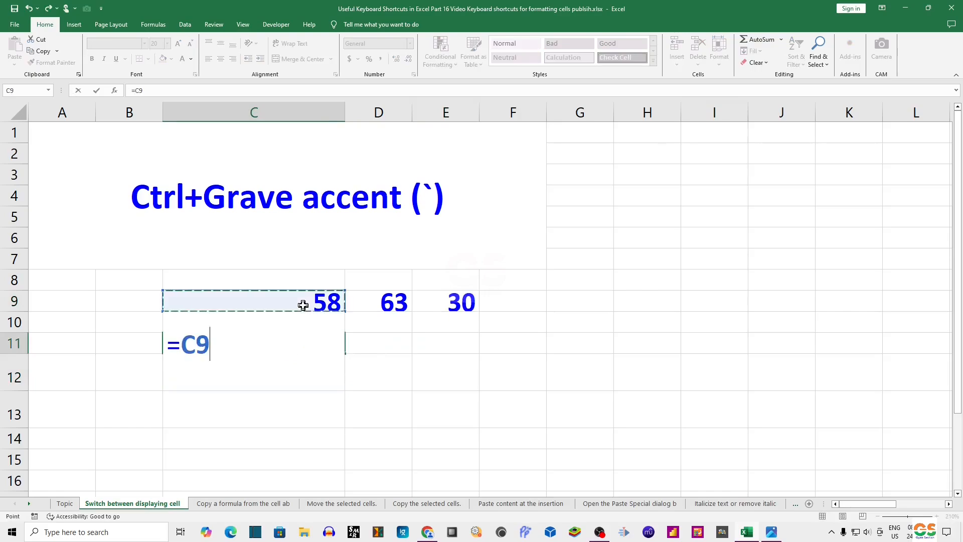
type("*")
left_click(395, 298)
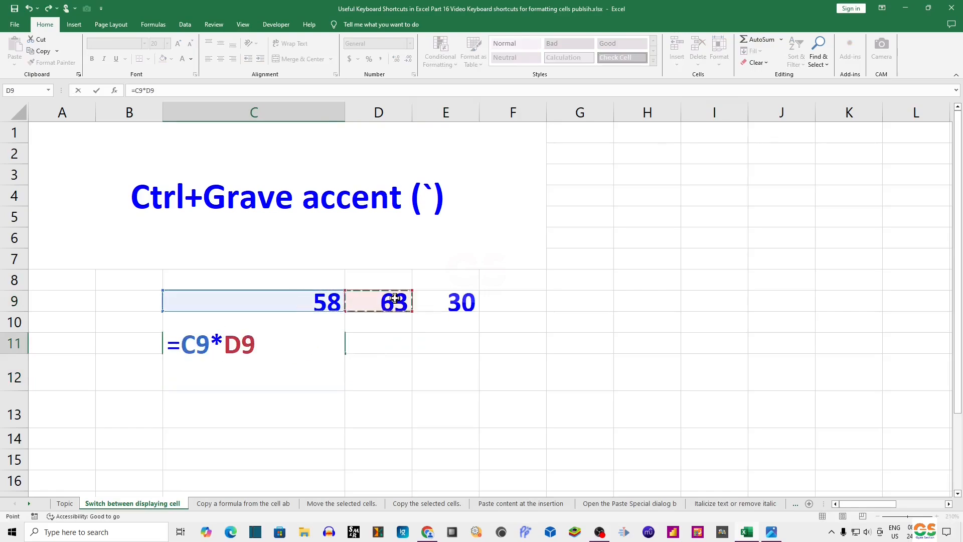
type("+")
left_click(446, 304)
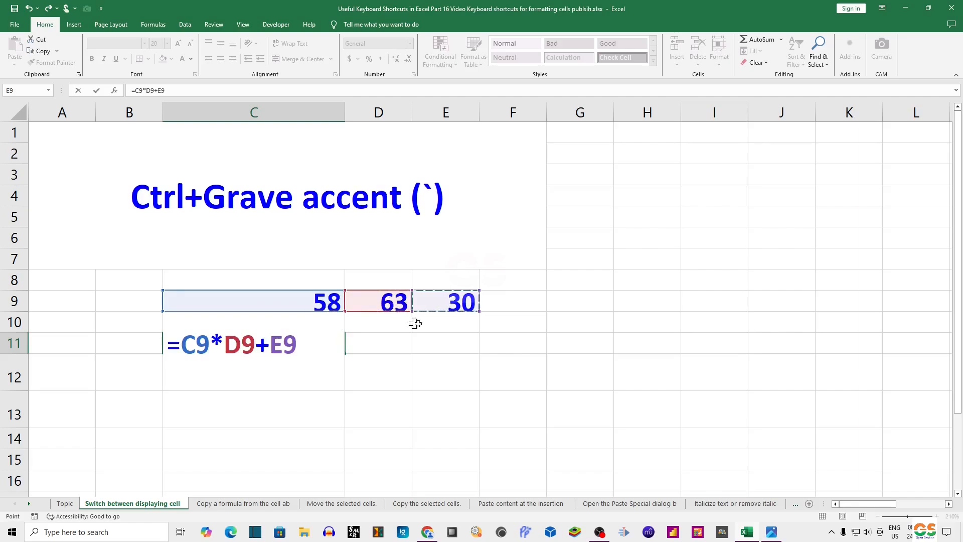
key("Return")
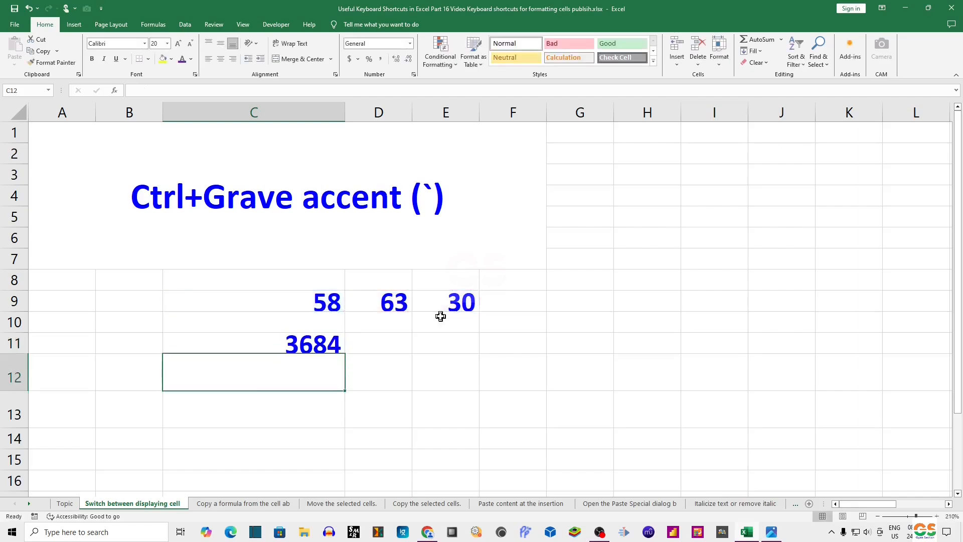
Step: Switch the sheet to display formulas instead of their results, with C11 selected
left_click(284, 341)
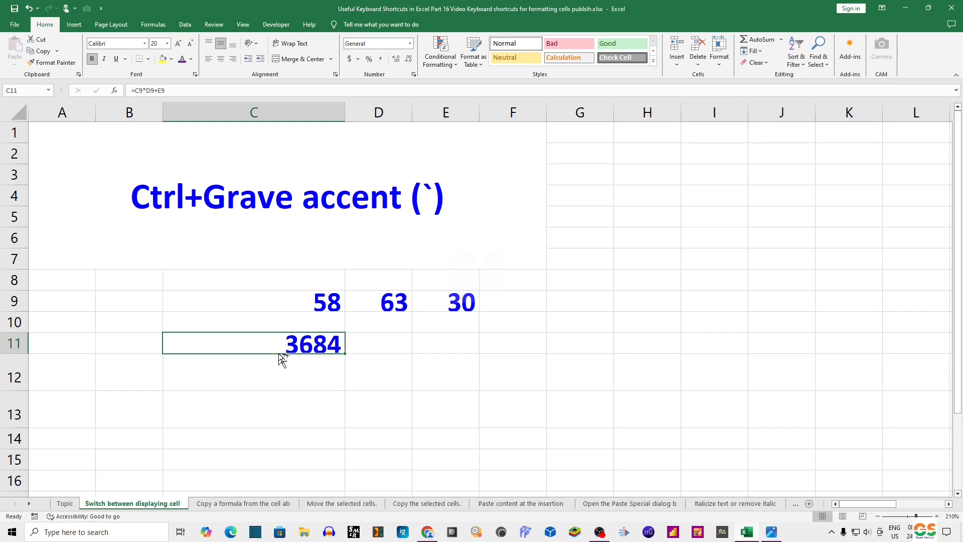
key("ctrl+grave")
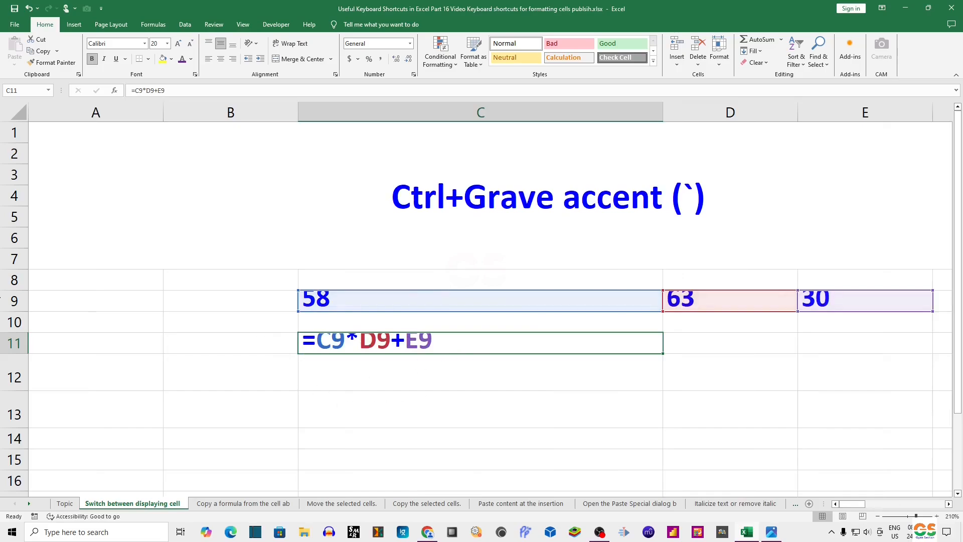
Step: Increase the height of rows 9 to 11
left_click_drag(5, 300, 5, 346)
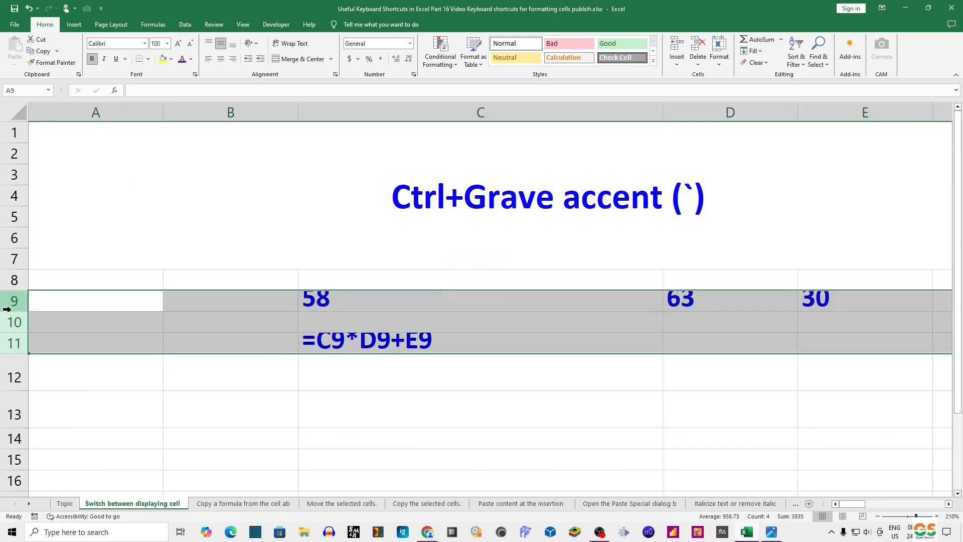
left_click_drag(10, 311, 10, 322)
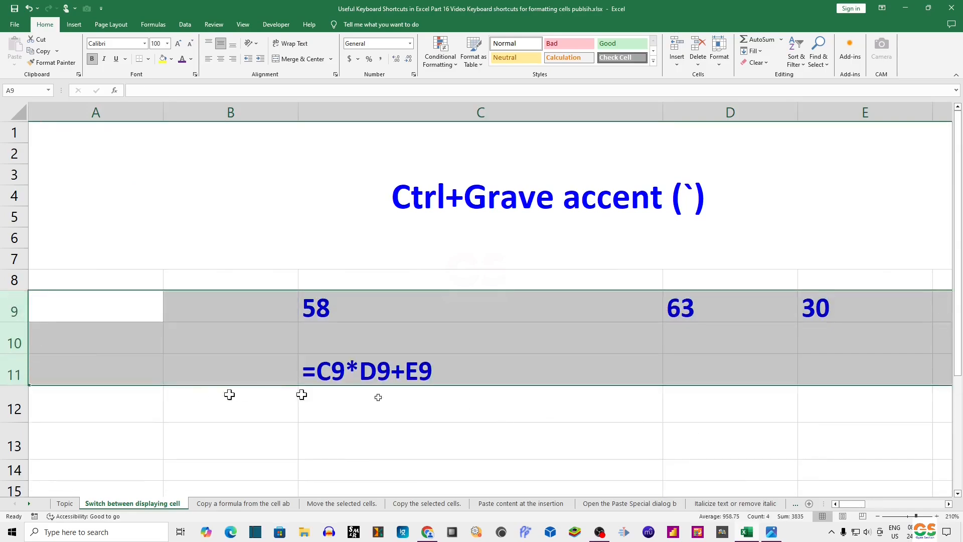
Step: Switch the sheet back to displaying formula results instead of formulas
left_click(442, 371)
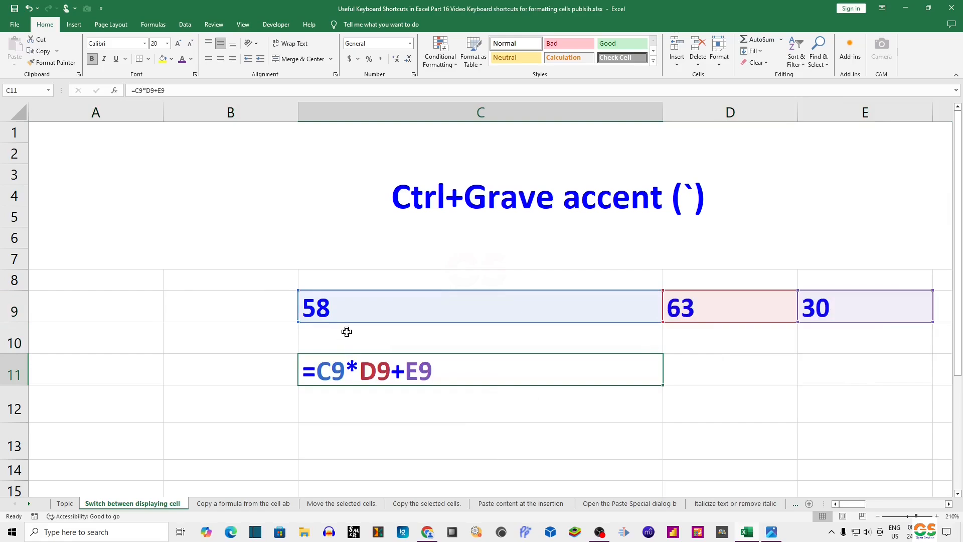
key("ctrl+grave")
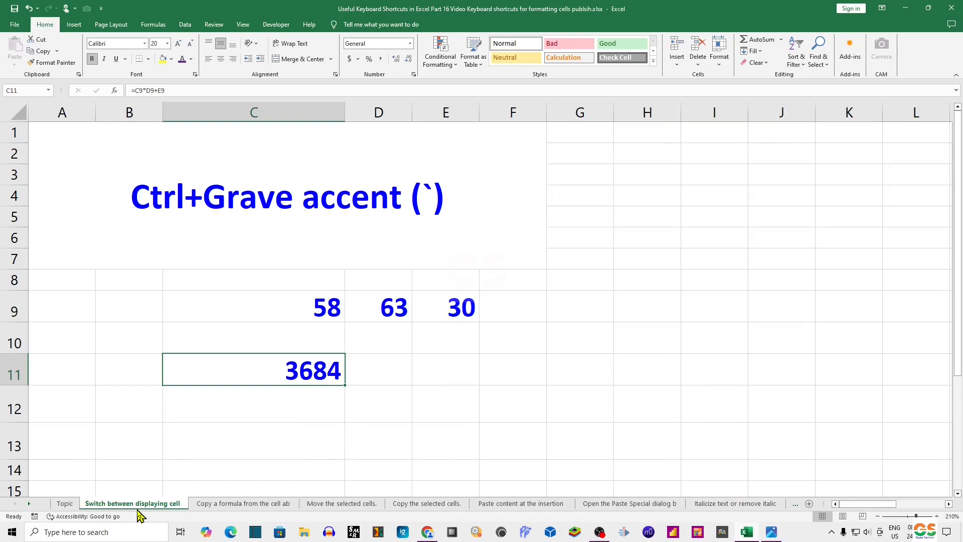
Step: Open the 'Copy a formula from the cell ab' sheet and enter =25+30*2 in G15
left_click(255, 503)
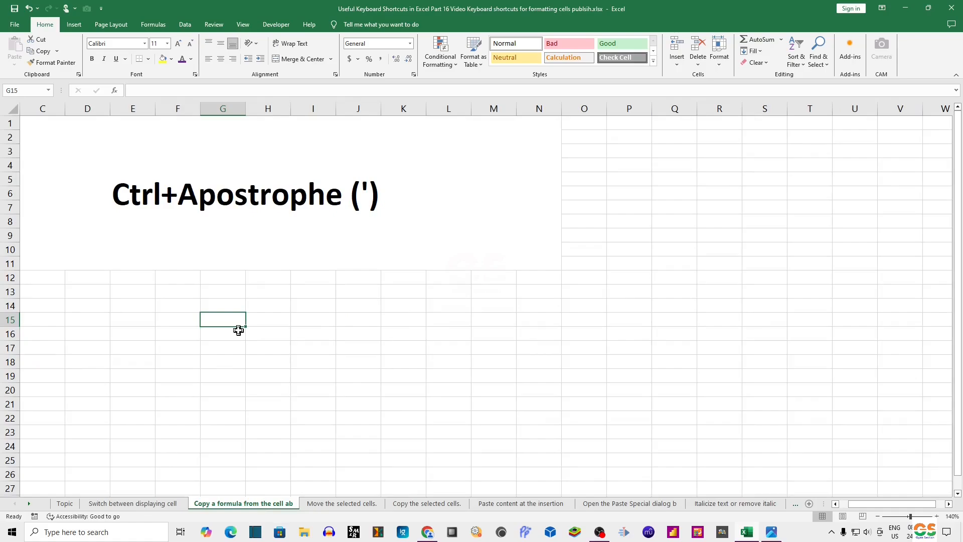
left_click(135, 503)
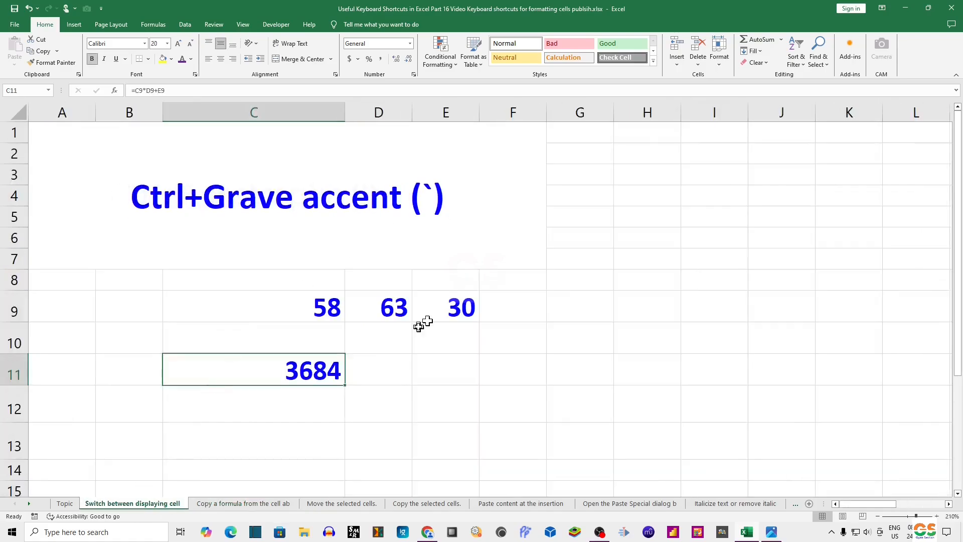
left_click(233, 504)
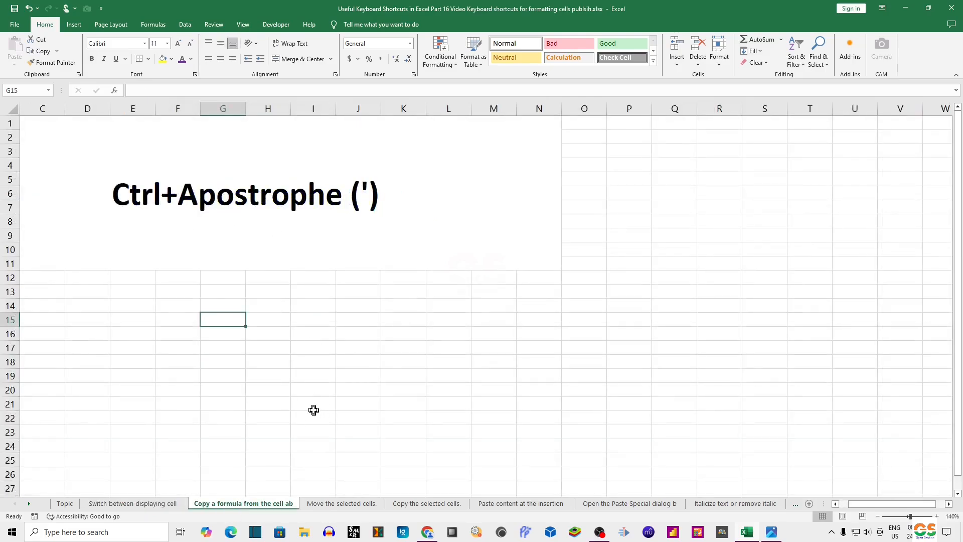
type("=")
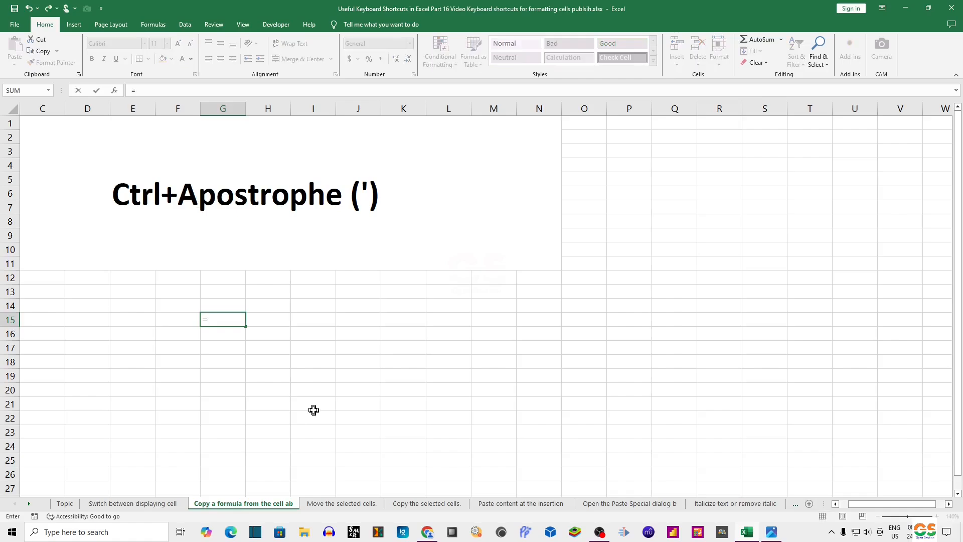
type("25+30*2")
key("Return")
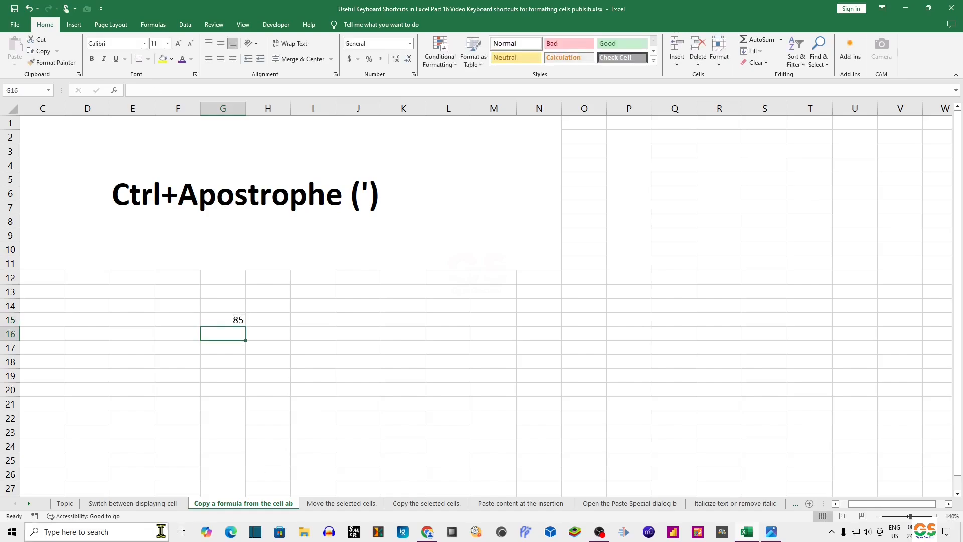
left_click(155, 505)
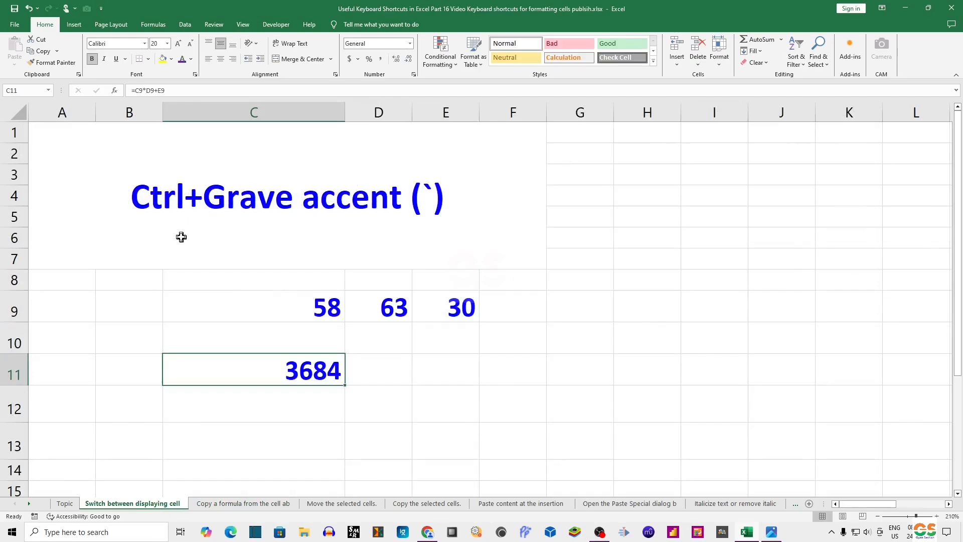
left_click(243, 505)
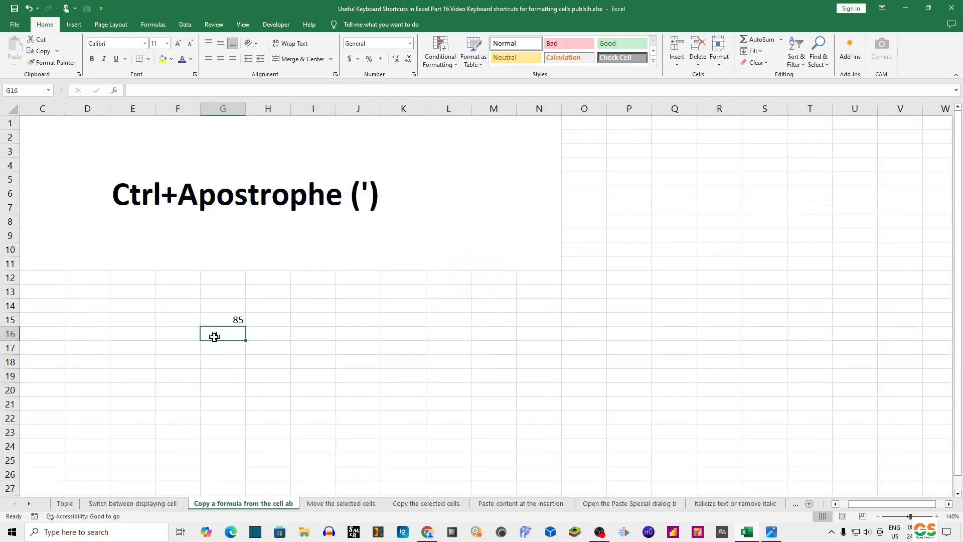
Step: Copy the formula from G15 into G16 and change its last multiplier to 3, giving =25+30*3
left_click(217, 320)
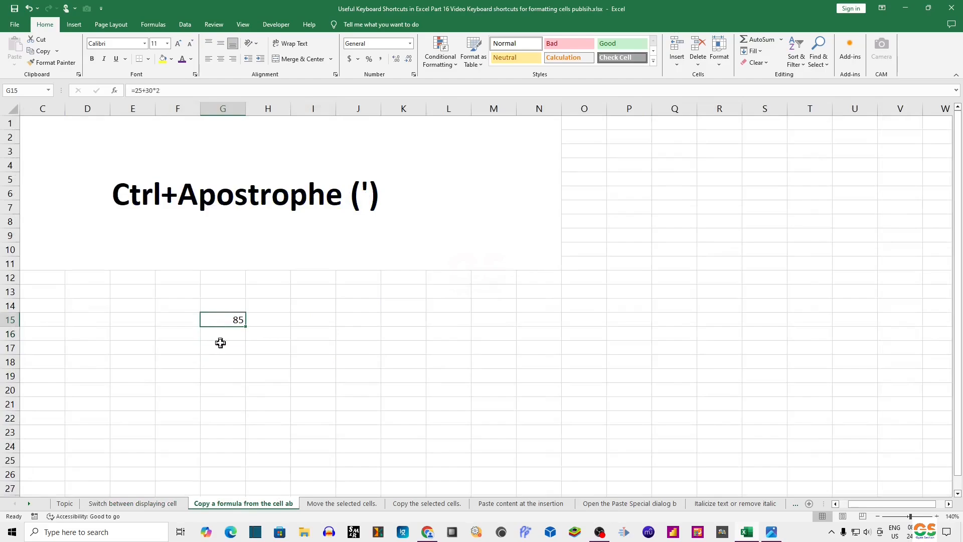
left_click(223, 337)
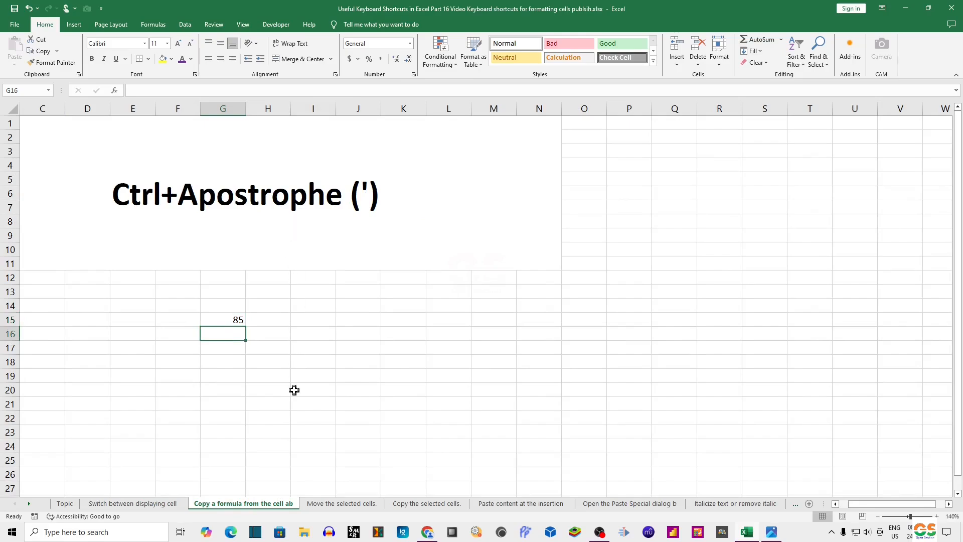
key("ctrl+apostrophe")
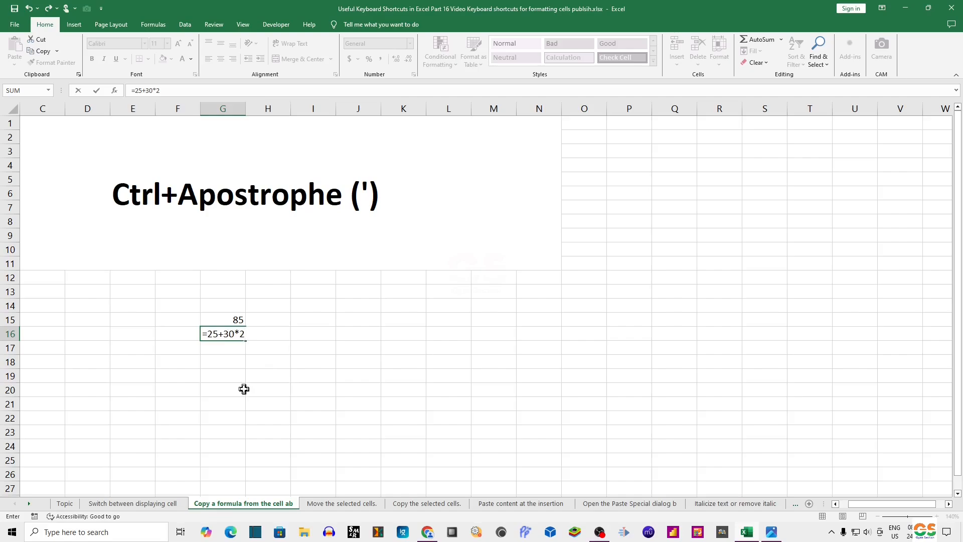
key("BackSpace")
type("3")
key("Return")
left_click(234, 332)
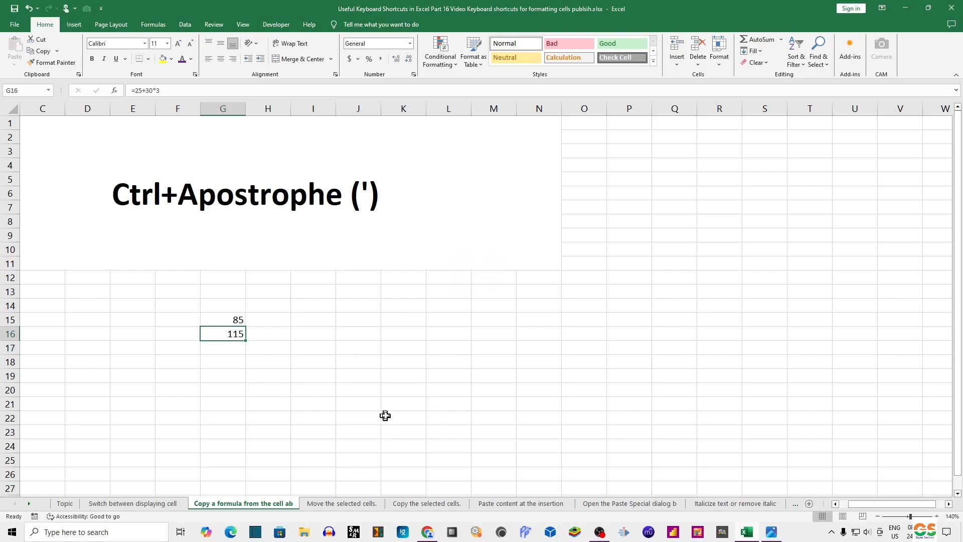
Step: Open the 'Move the selected cells.' sheet and enter A, B, C and D in cells G19 to G22
left_click(350, 504)
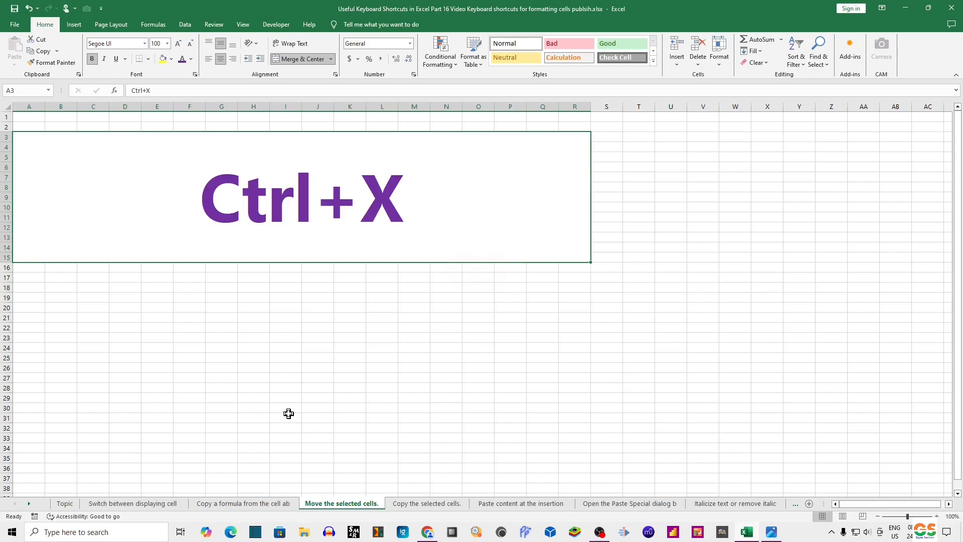
left_click(207, 299)
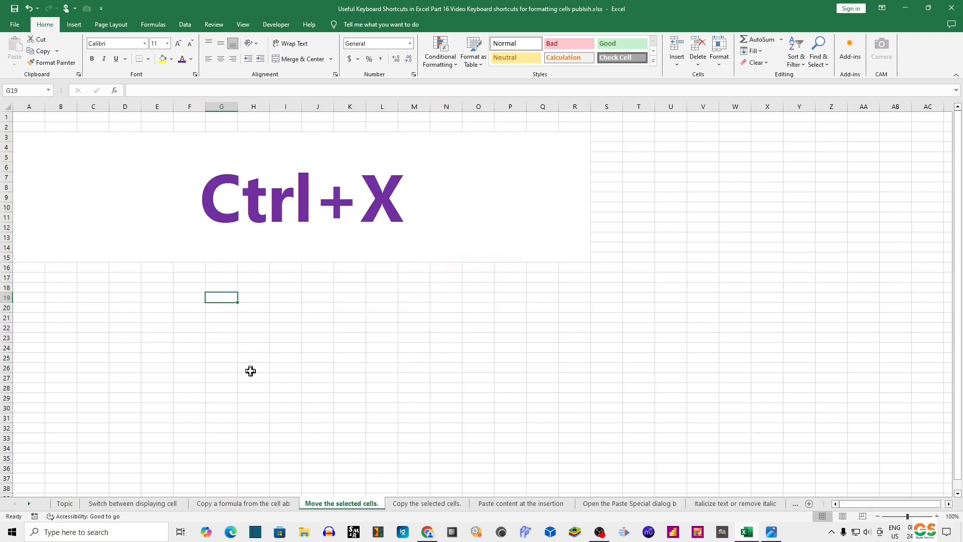
type("A")
key("Return")
type("B")
key("Return")
type("C")
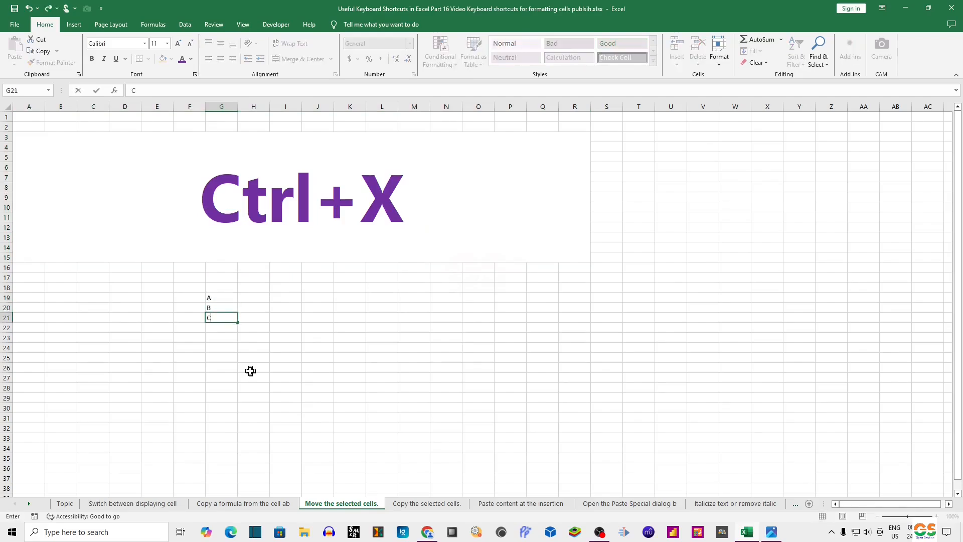
key("Return")
type("D")
key("Return")
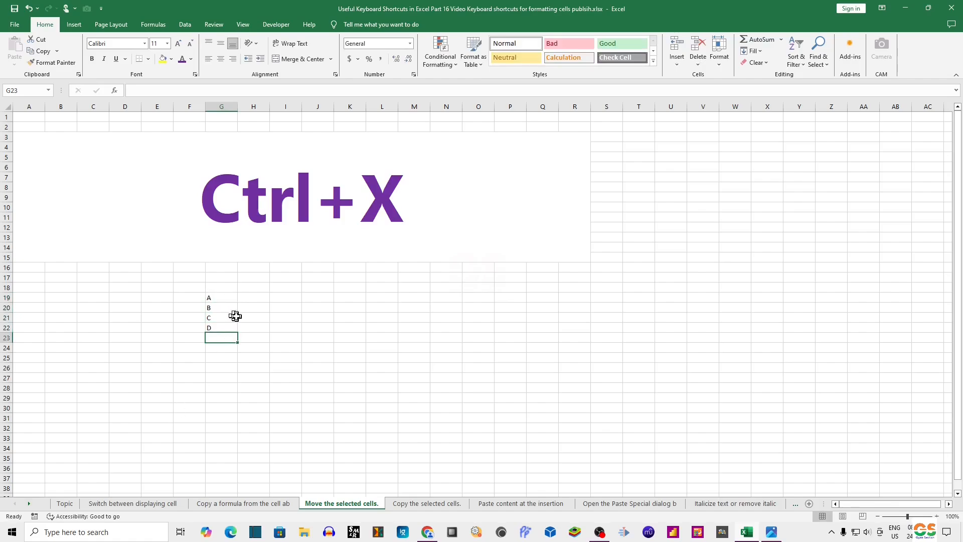
Step: Move the range G19:G22 so it starts at O18 by cutting and pasting it
left_click_drag(223, 298, 230, 326)
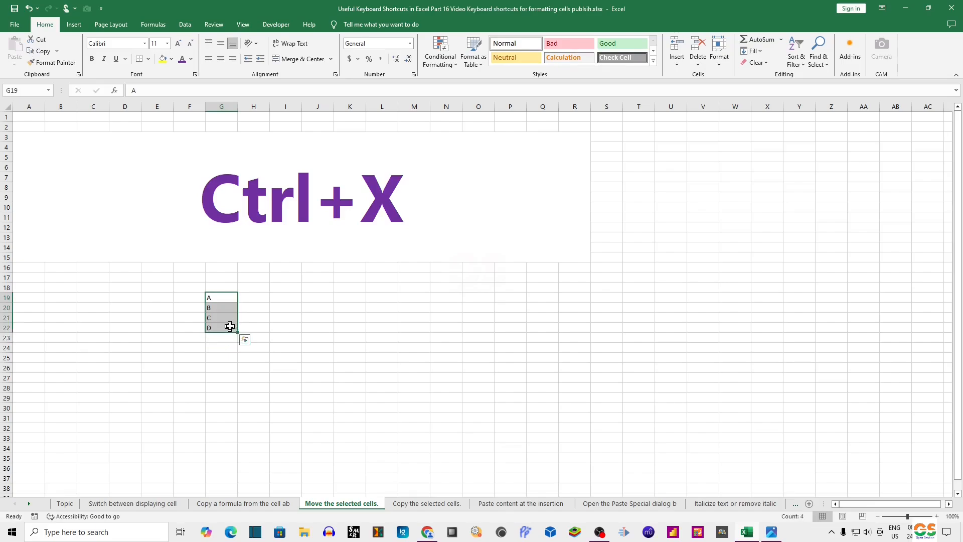
key("ctrl+x")
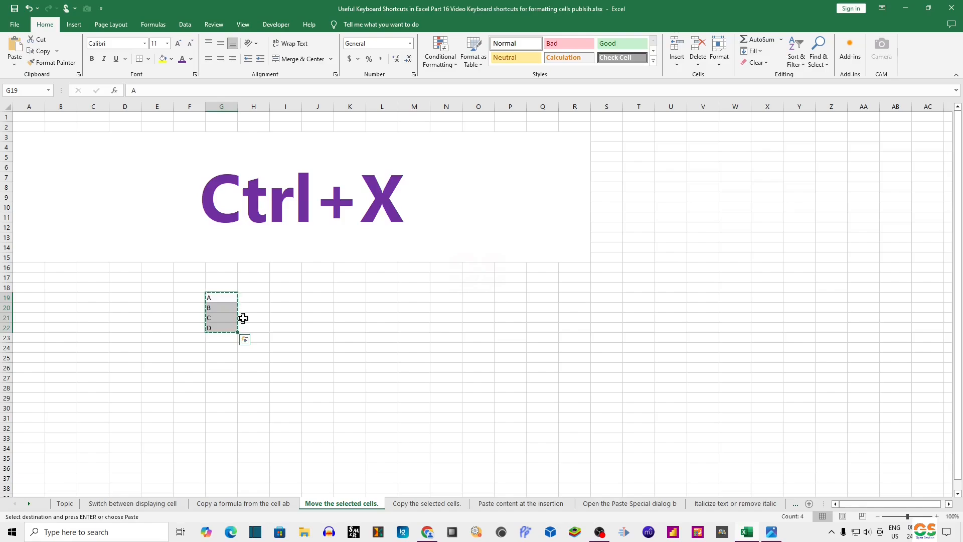
left_click(474, 288)
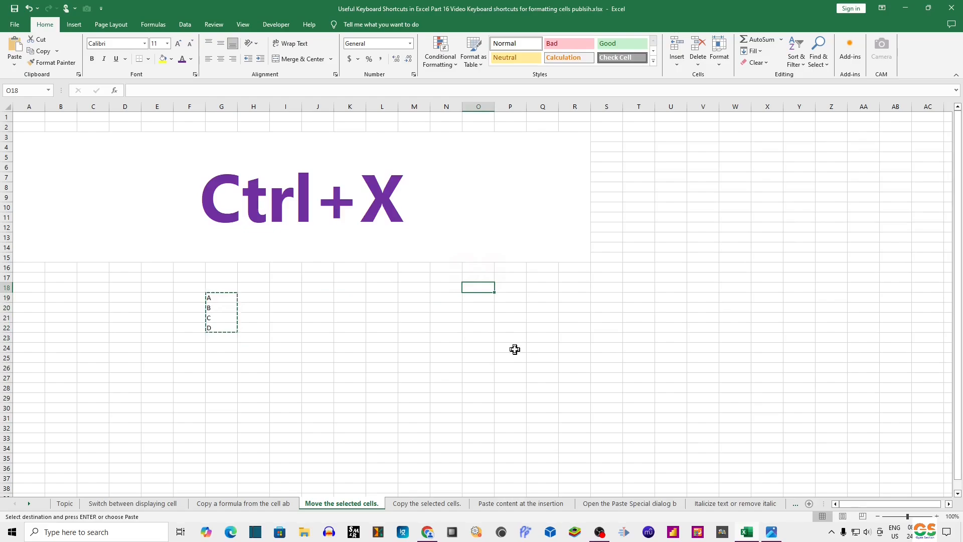
key("ctrl+v")
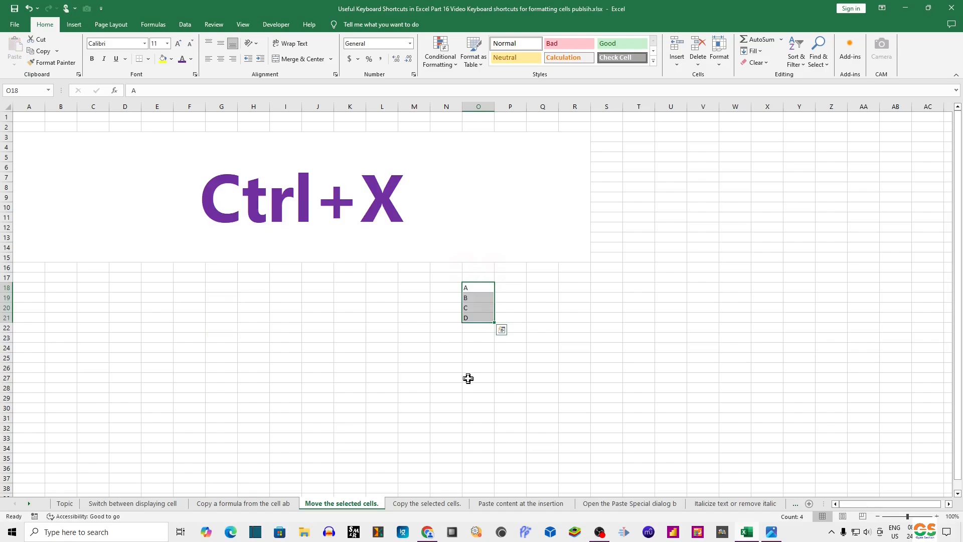
Step: Cut O18:O21 and paste it at H20 on the 'Copy the selected cells.' sheet
key("ctrl+x")
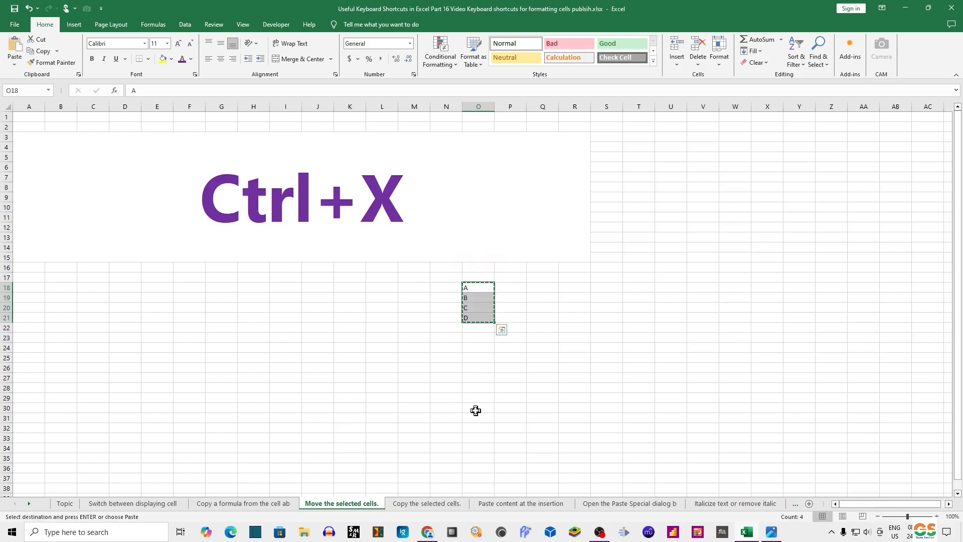
left_click(427, 503)
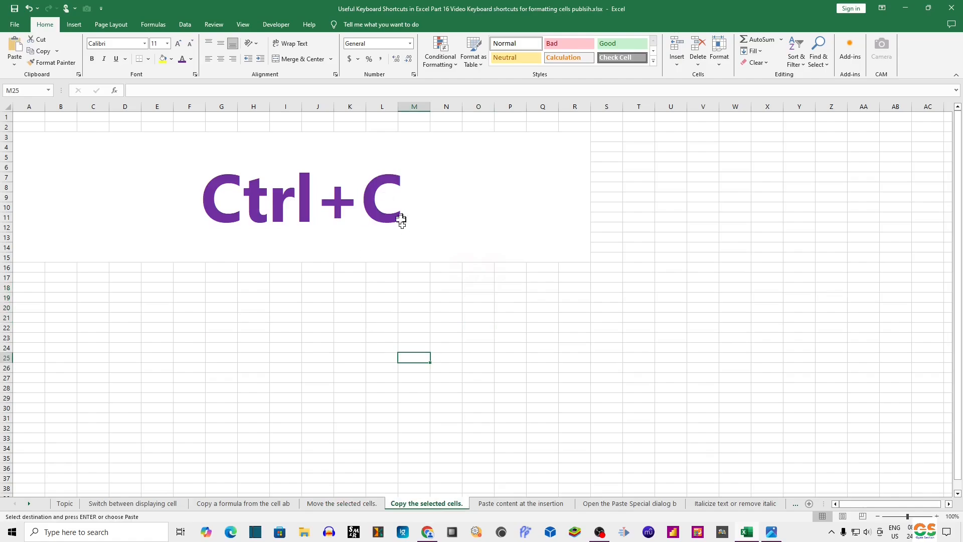
left_click(260, 306)
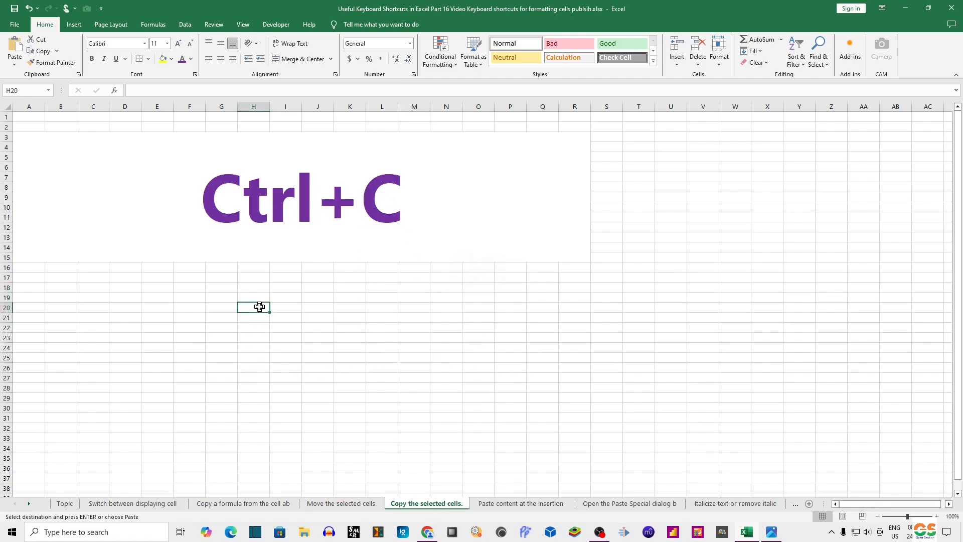
key("ctrl+v")
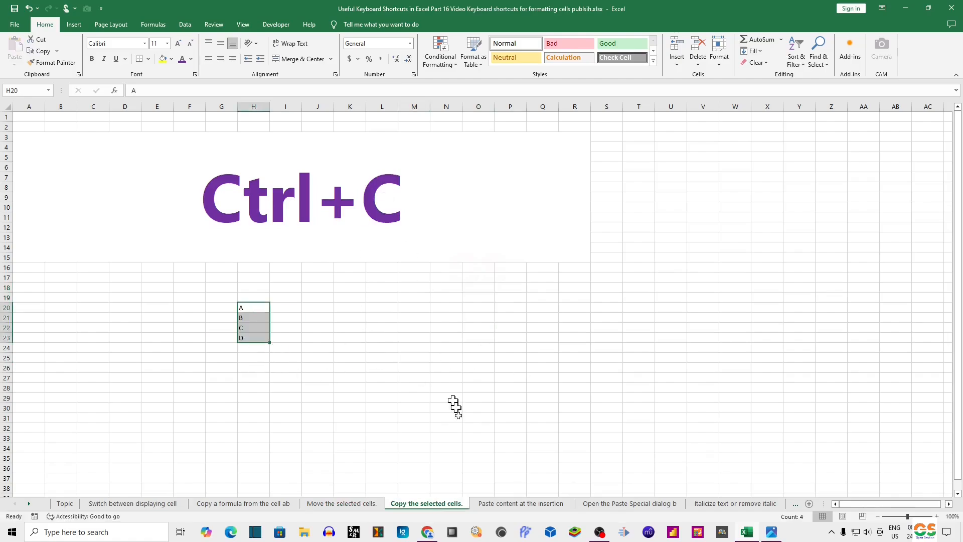
Step: Switch between the 'Move the selected cells.' and 'Copy the selected cells.' sheets to compare their contents
left_click(321, 503)
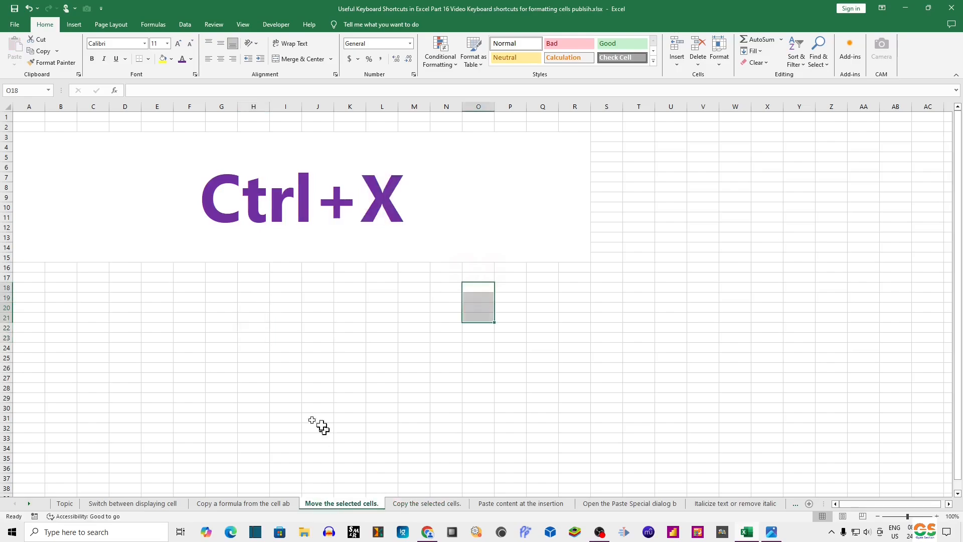
left_click(407, 504)
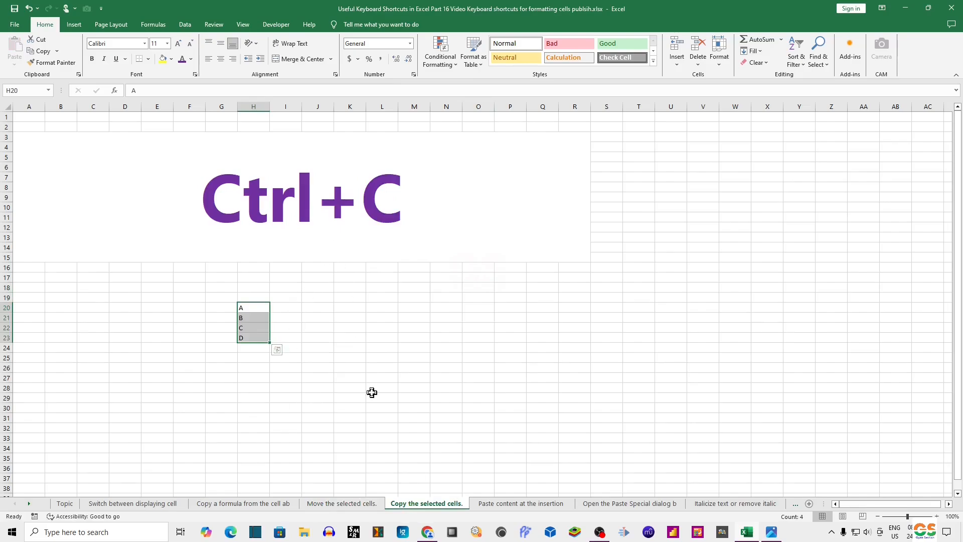
left_click(342, 503)
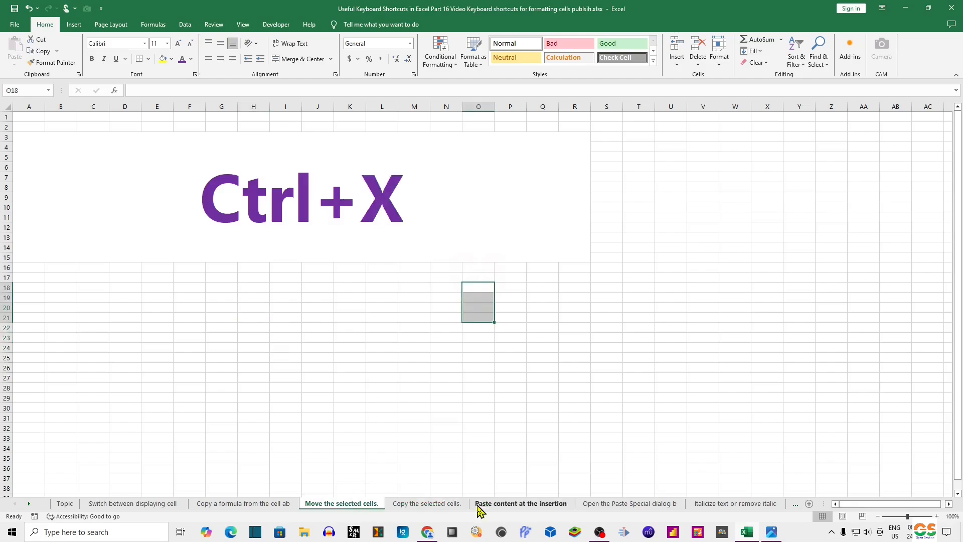
left_click(450, 507)
left_click(336, 508)
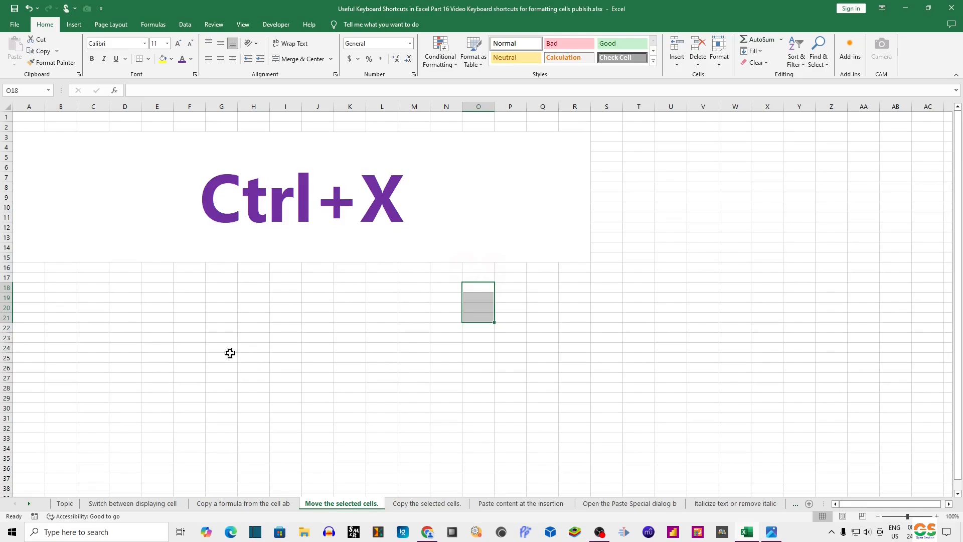
left_click(424, 505)
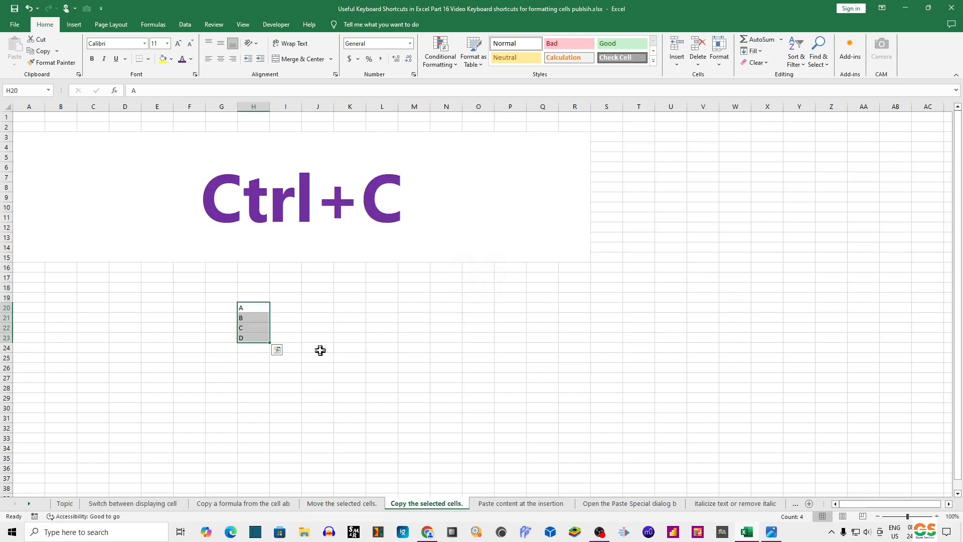
Step: Copy the range H20:H23 and paste the copy starting at N20, then clear the copy marquee
left_click_drag(264, 307, 264, 341)
key("ctrl+c")
key("ctrl+q")
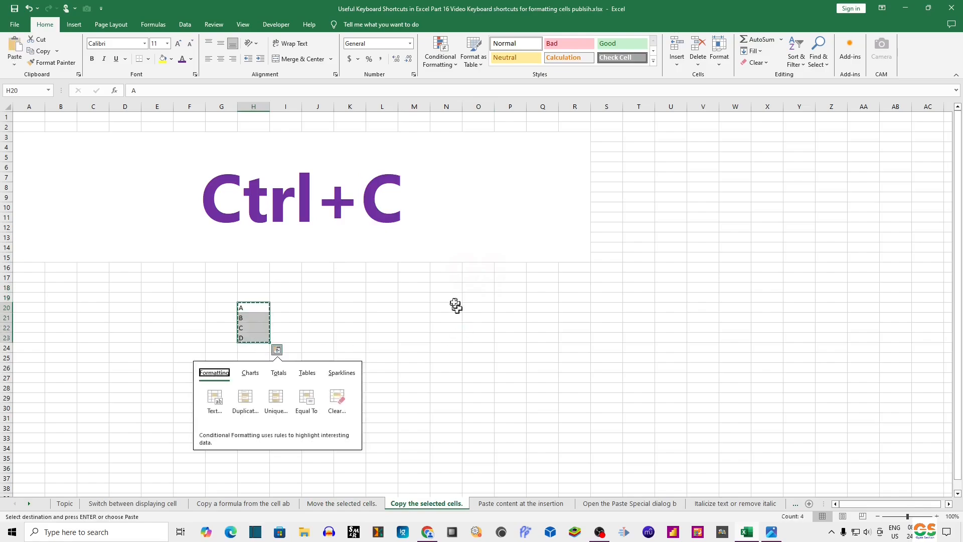
left_click(453, 299)
left_click(450, 308)
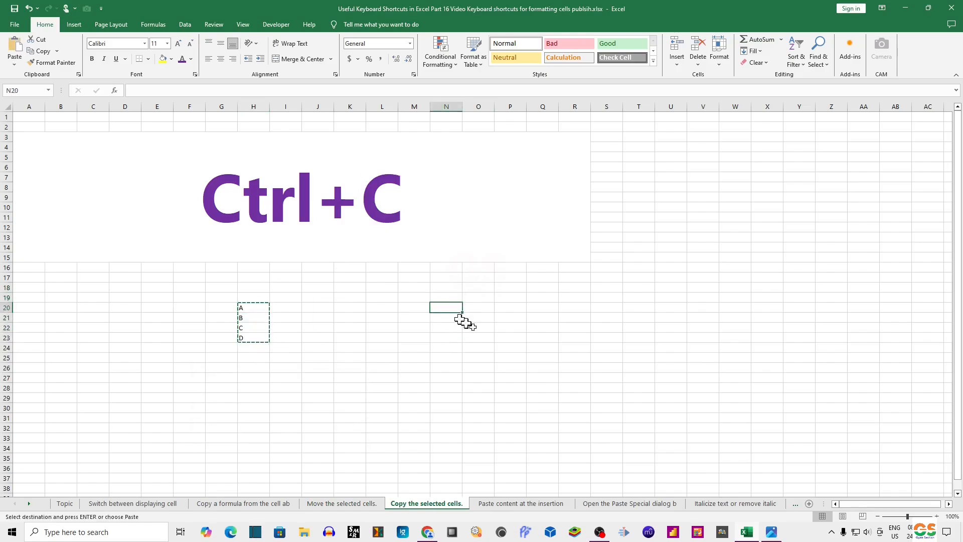
key("ctrl+v")
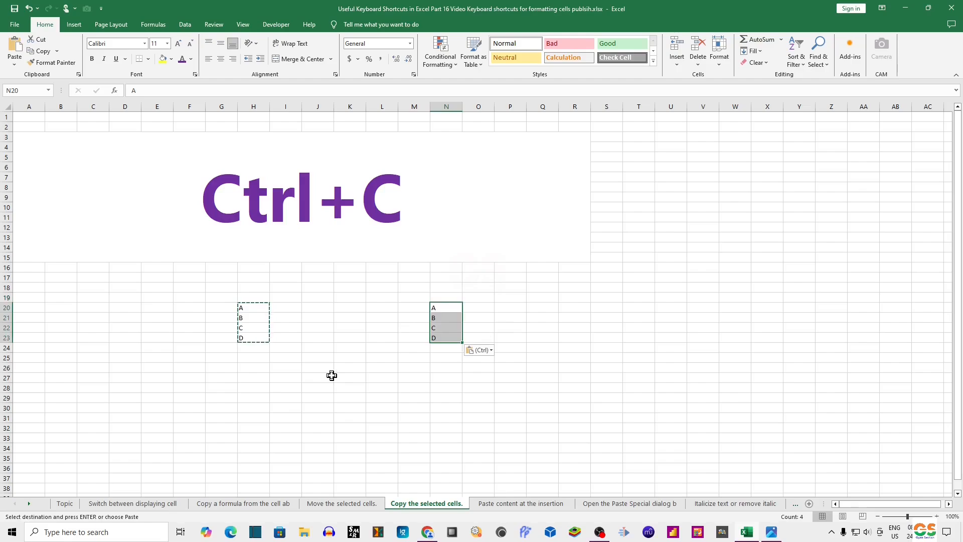
key("Escape")
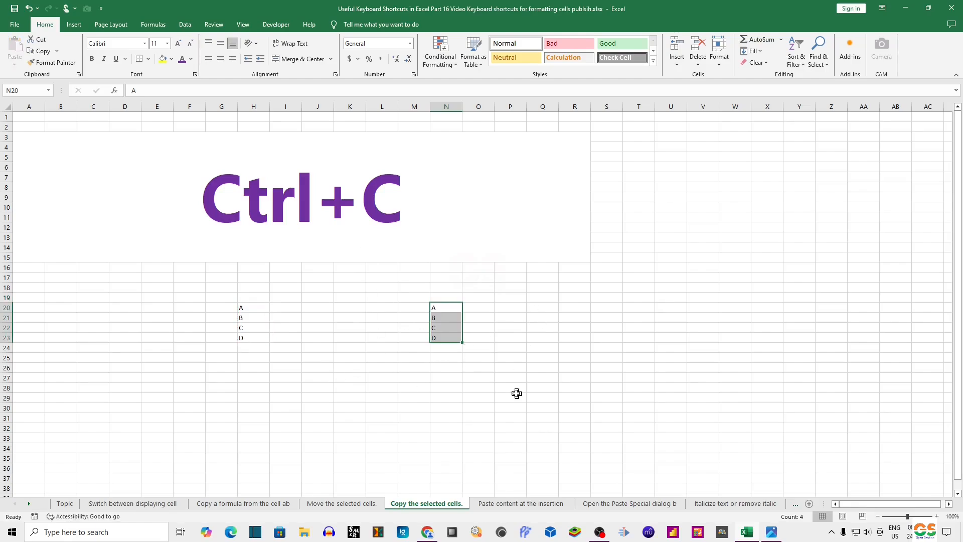
Step: Copy N20:N23 and paste it at L23 on the 'Paste content at the insertion' sheet
left_click(517, 503)
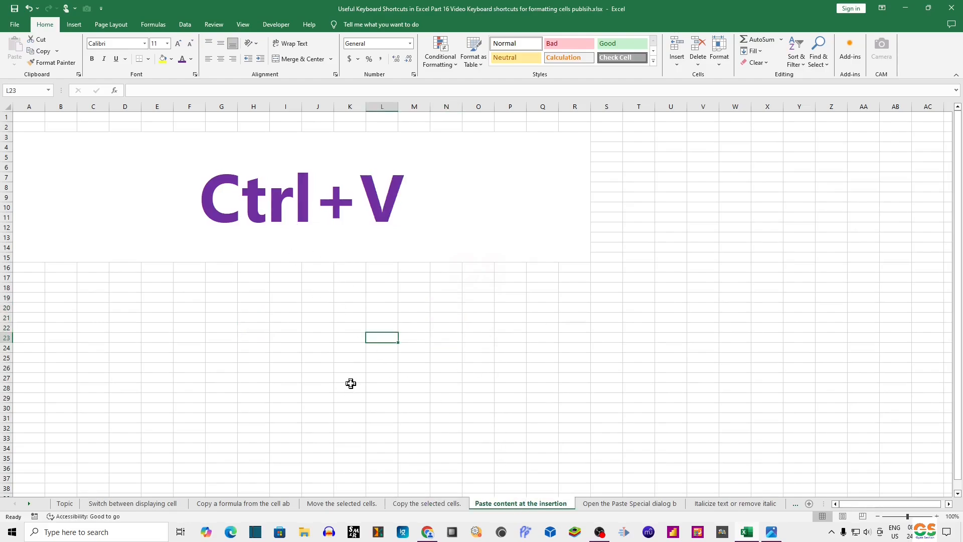
left_click(453, 503)
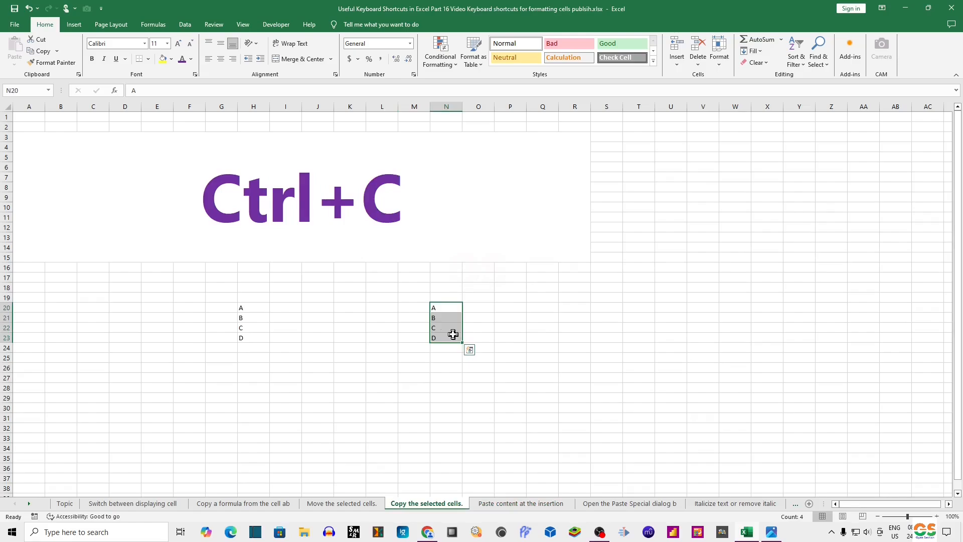
key("ctrl+c")
left_click(502, 503)
key("ctrl+v")
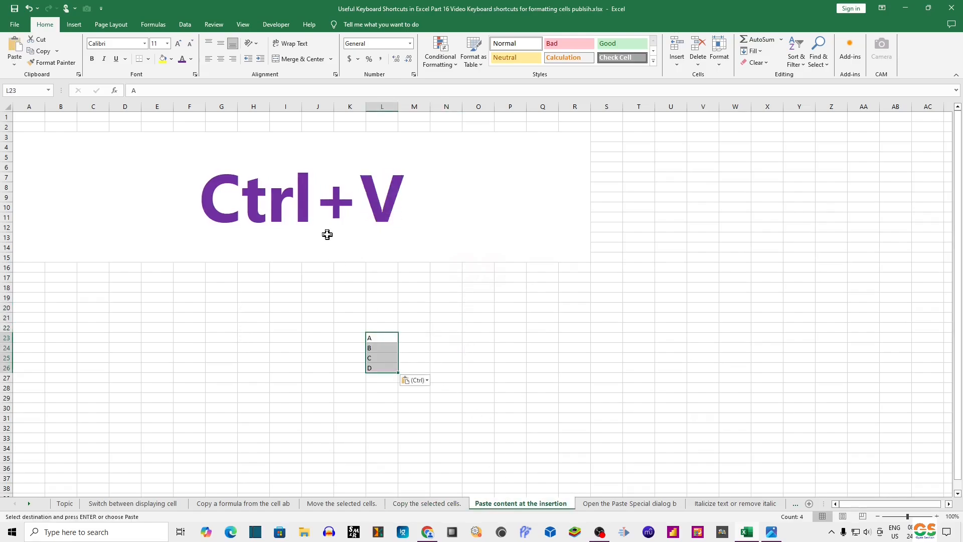
Step: Switch through the Move, Copy and Paste sheets to review the moved and copied cells
left_click(346, 503)
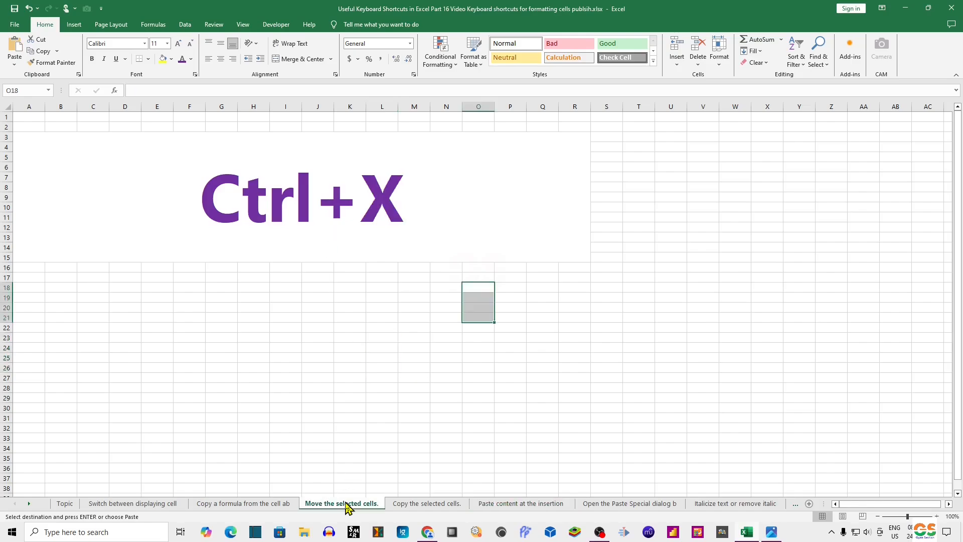
left_click(414, 503)
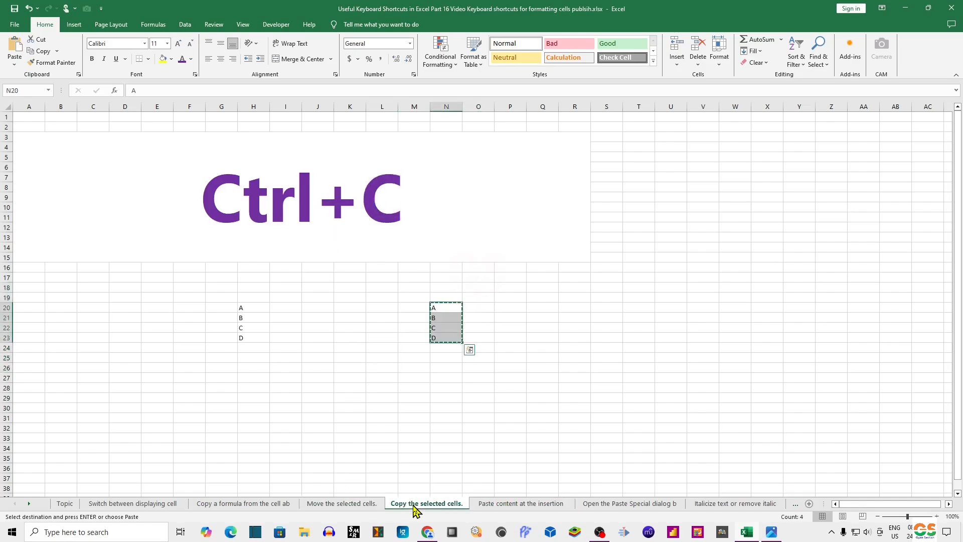
left_click(525, 505)
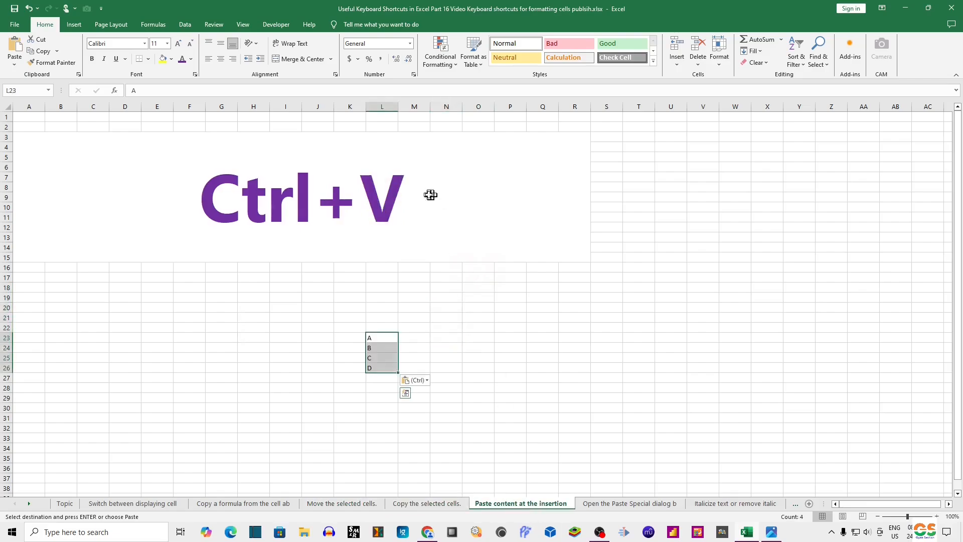
left_click(517, 427)
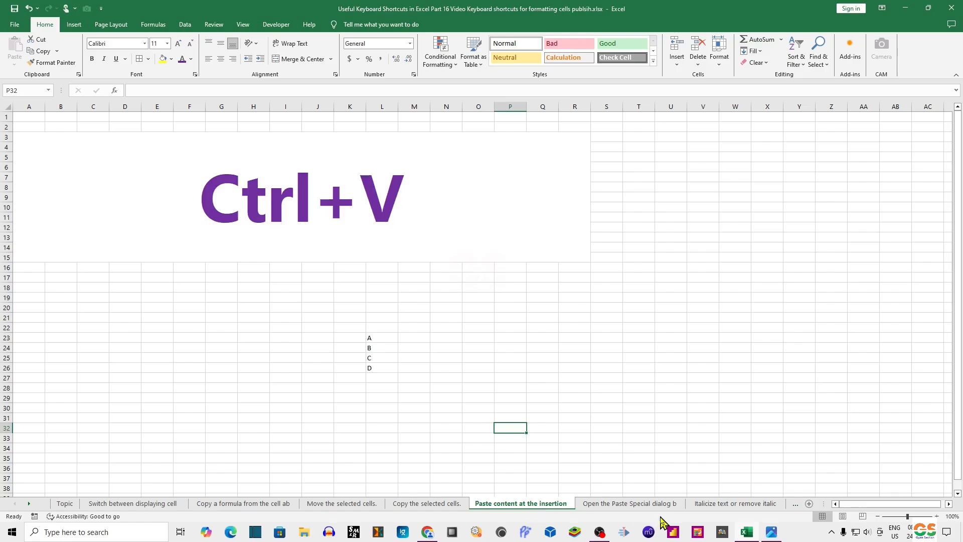
Step: Open the 'Open the Paste Special dialog b' sheet and select the numbers in D17:F19
left_click(622, 505)
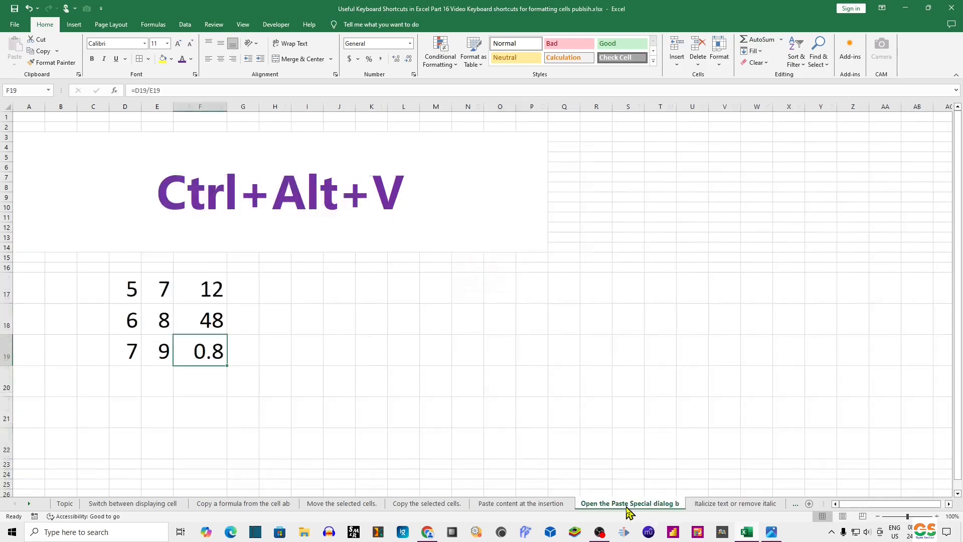
left_click(206, 209)
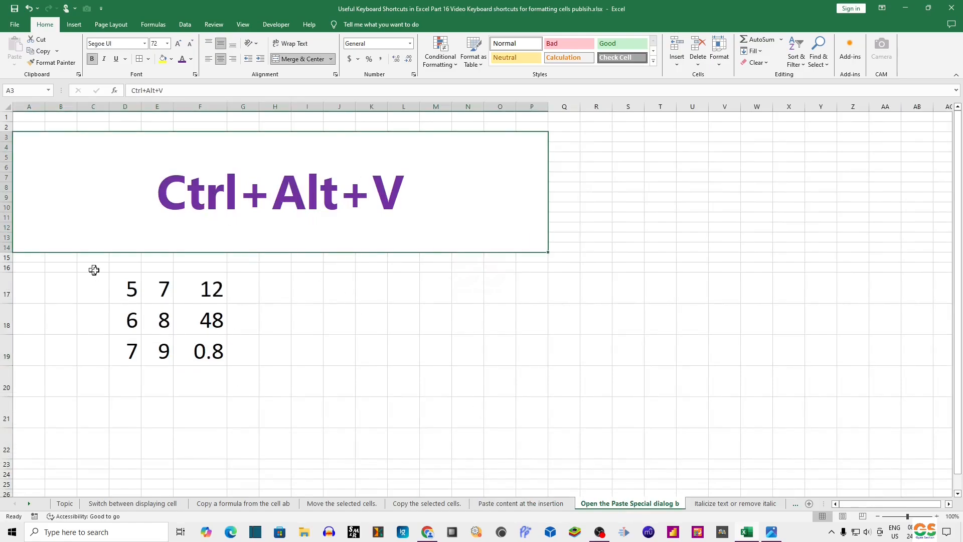
left_click_drag(124, 288, 211, 346)
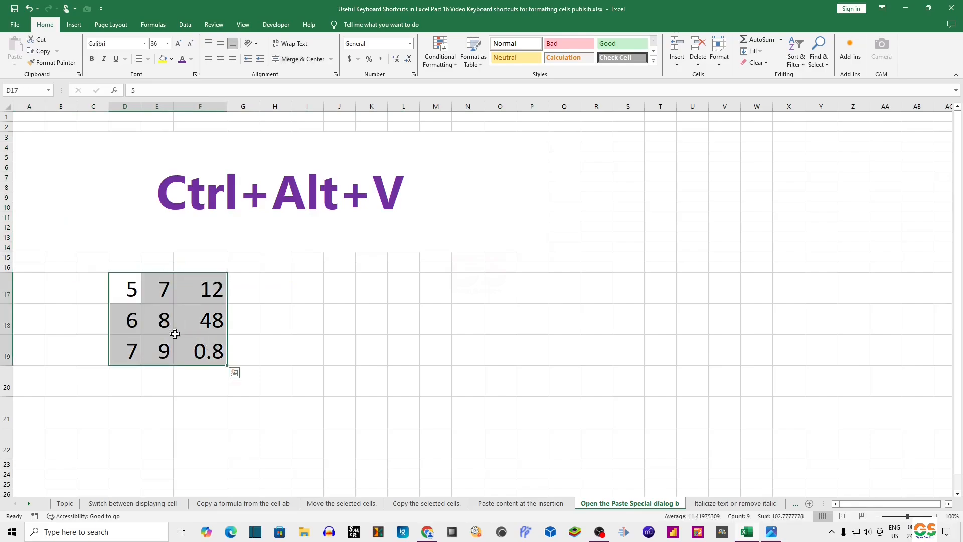
Step: Inspect the formulas in F17:F19 by selecting the cells and toggling formula display on and off
left_click(133, 291)
left_click(163, 293)
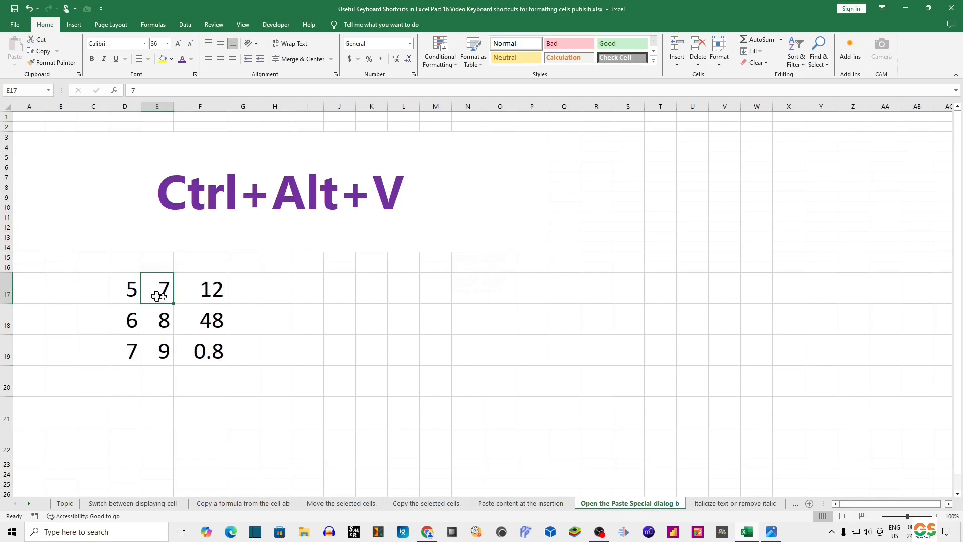
left_click(188, 297)
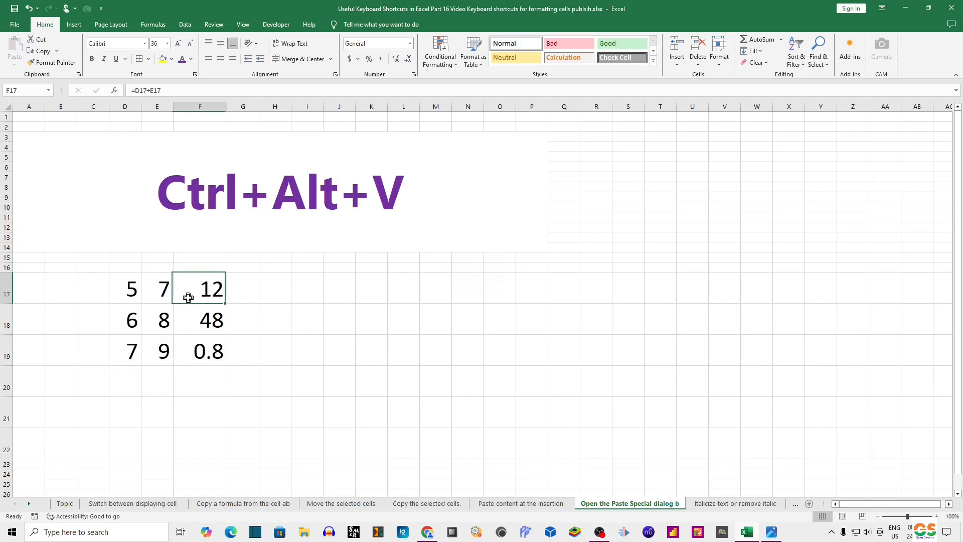
left_click(213, 321)
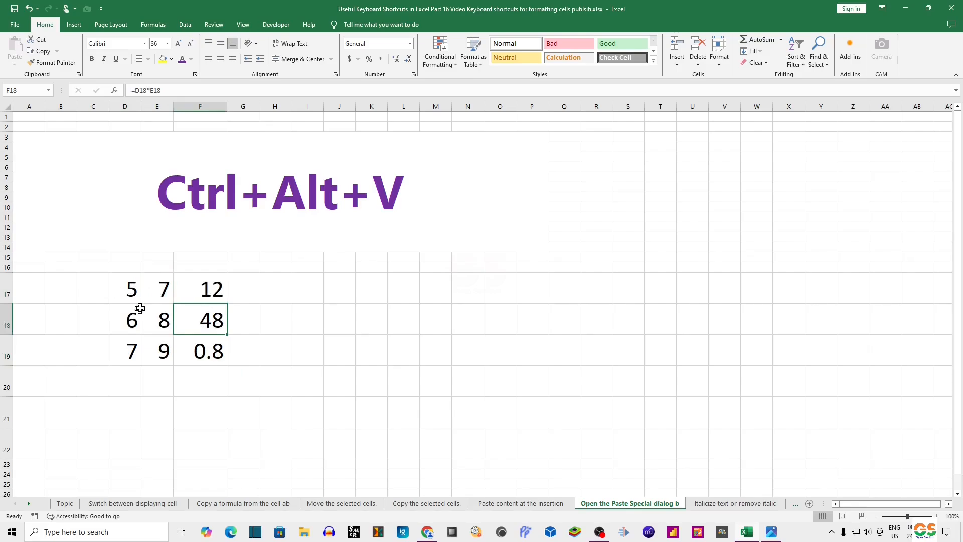
key("ctrl+grave")
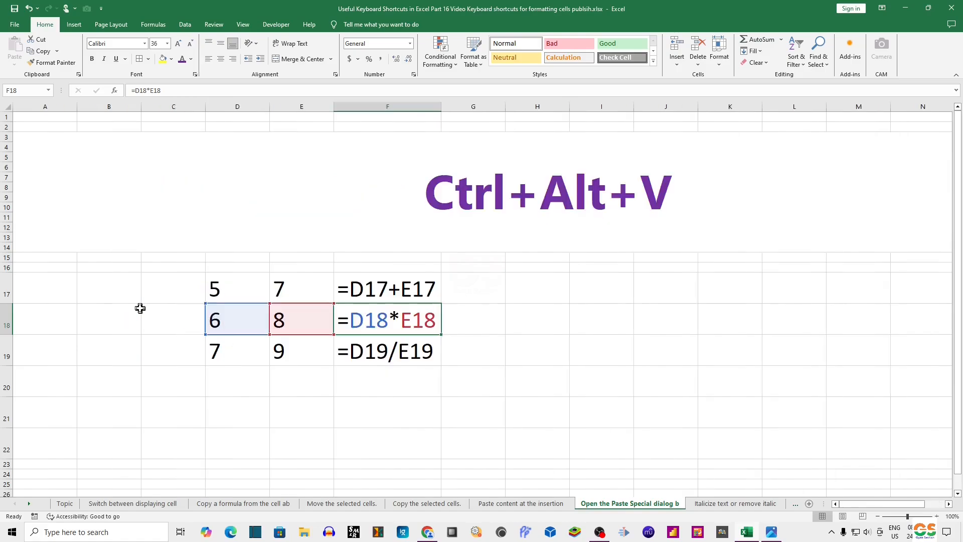
key("ctrl+grave")
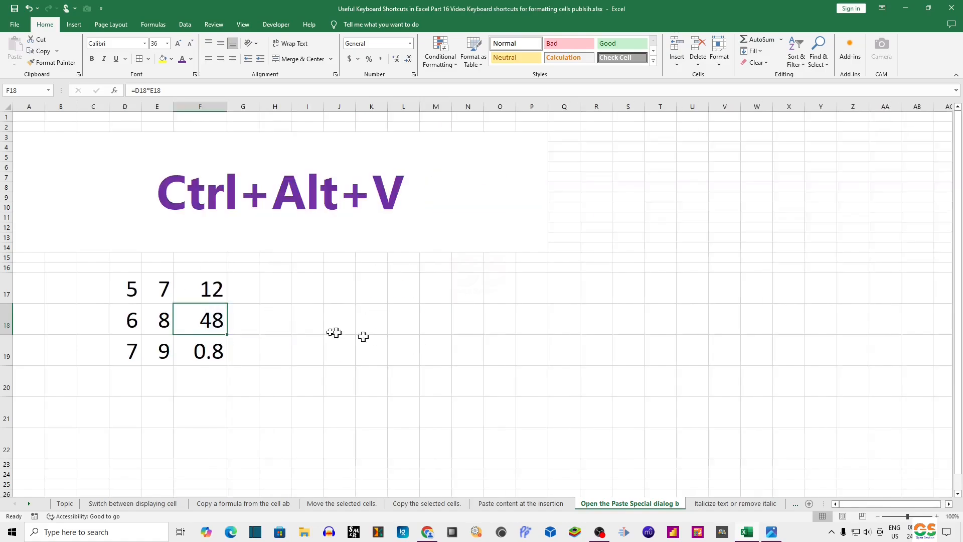
Step: Copy D17:F19, paste it at K17, and toggle formula display to compare the pasted formulas
left_click_drag(129, 290, 209, 348)
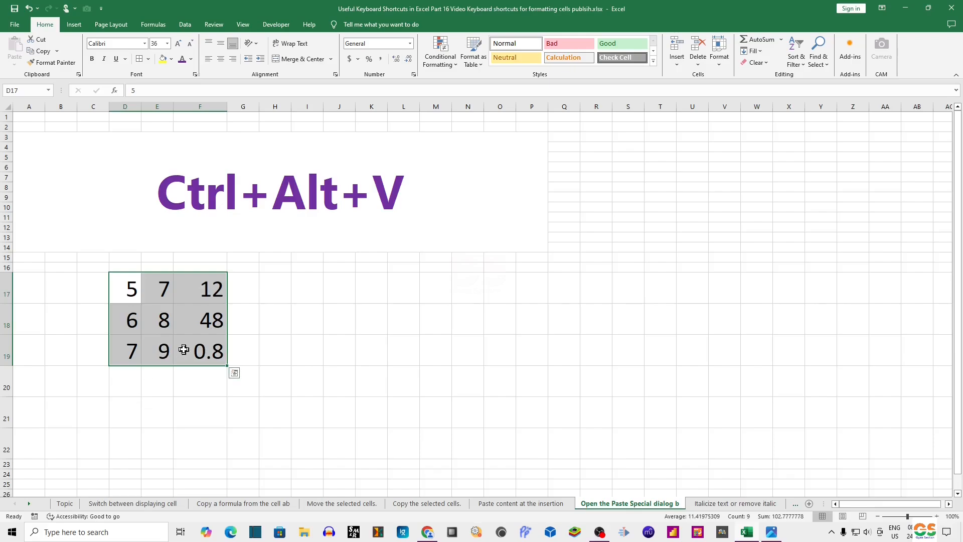
key("ctrl+c")
left_click(376, 299)
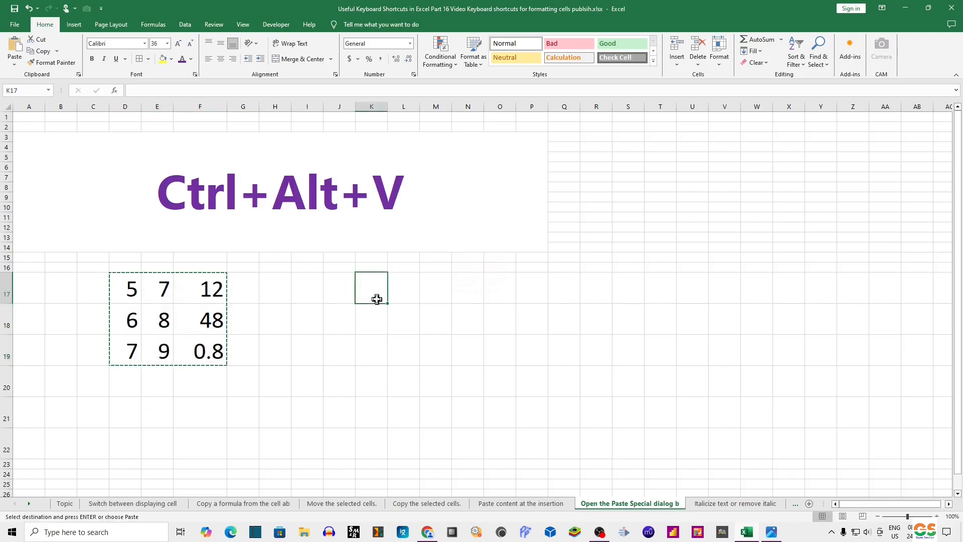
key("ctrl+v")
left_click(437, 293)
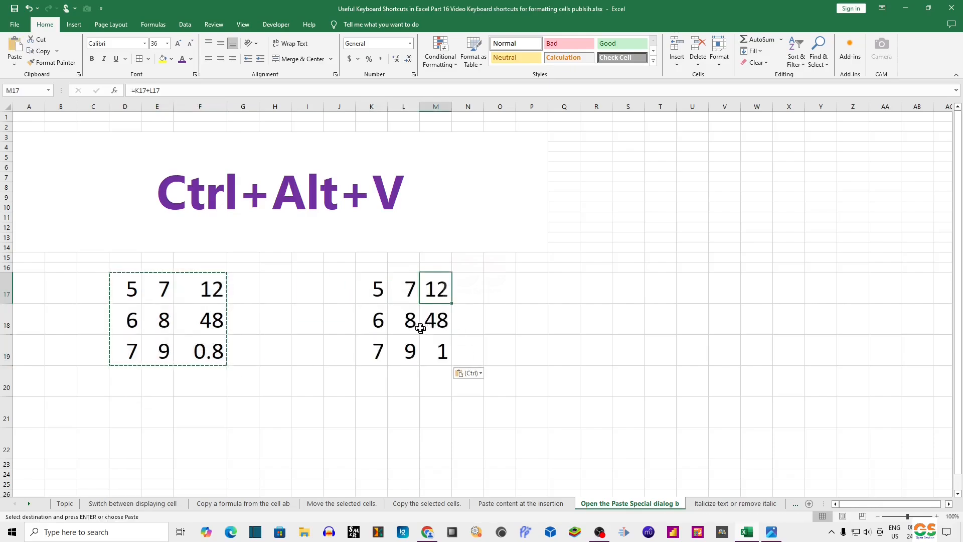
key("ctrl+grave")
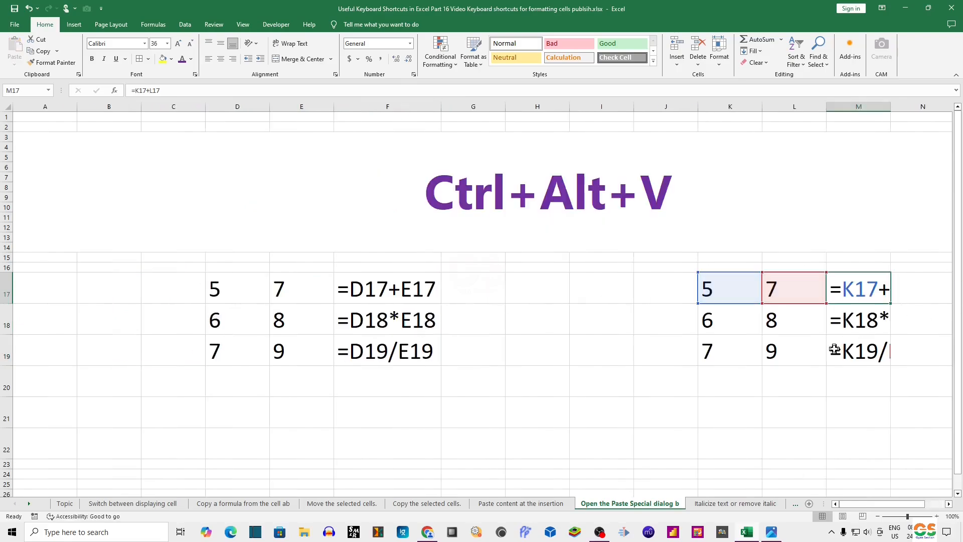
key("ctrl+grave")
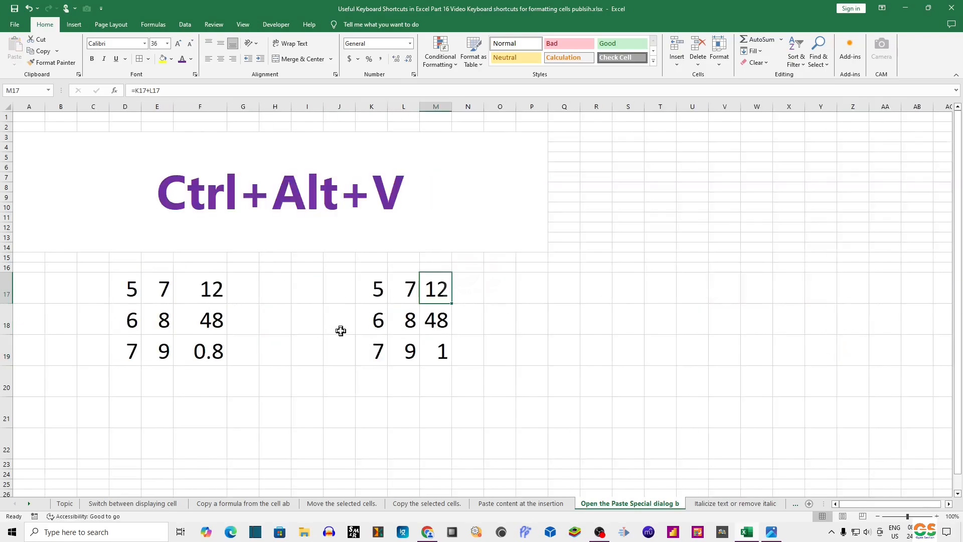
Step: Delete the pasted cells in K17:M19
left_click_drag(356, 288, 447, 356)
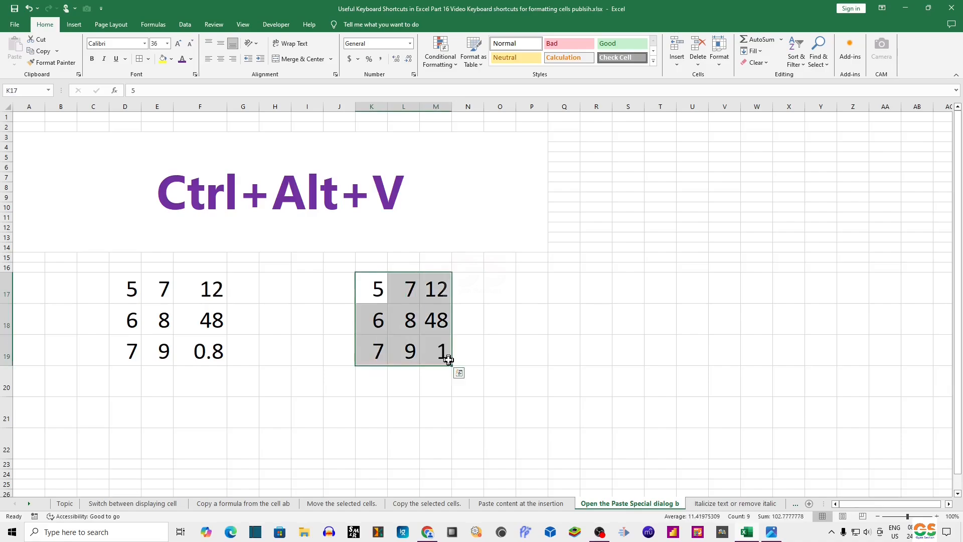
key("Delete")
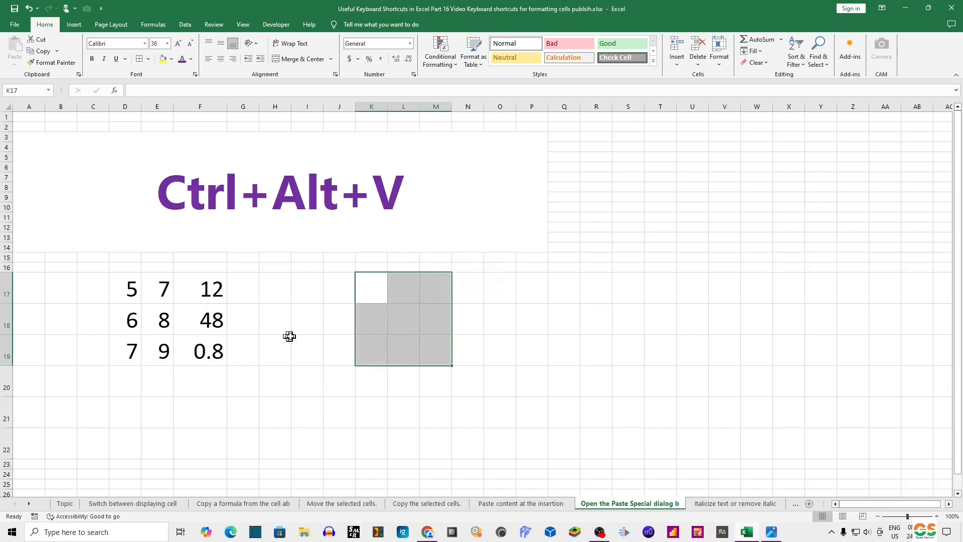
Step: Copy D17:F19 and use Paste Special to paste only Values at K17
left_click_drag(130, 286, 202, 341)
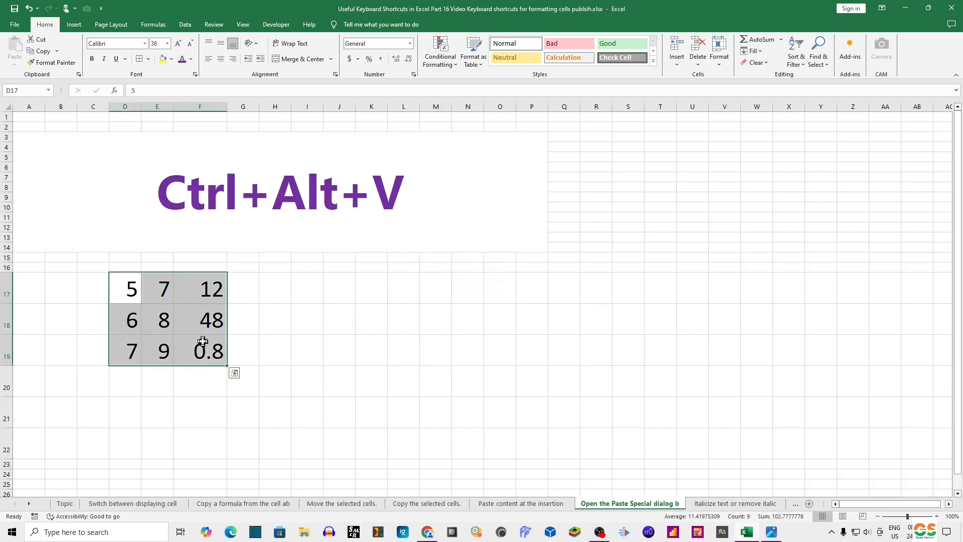
key("ctrl+c")
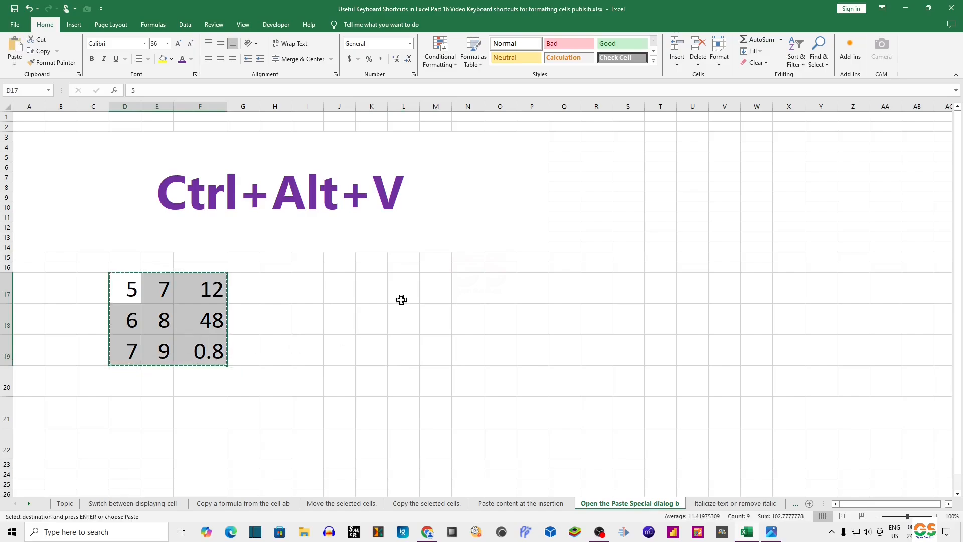
left_click(376, 288)
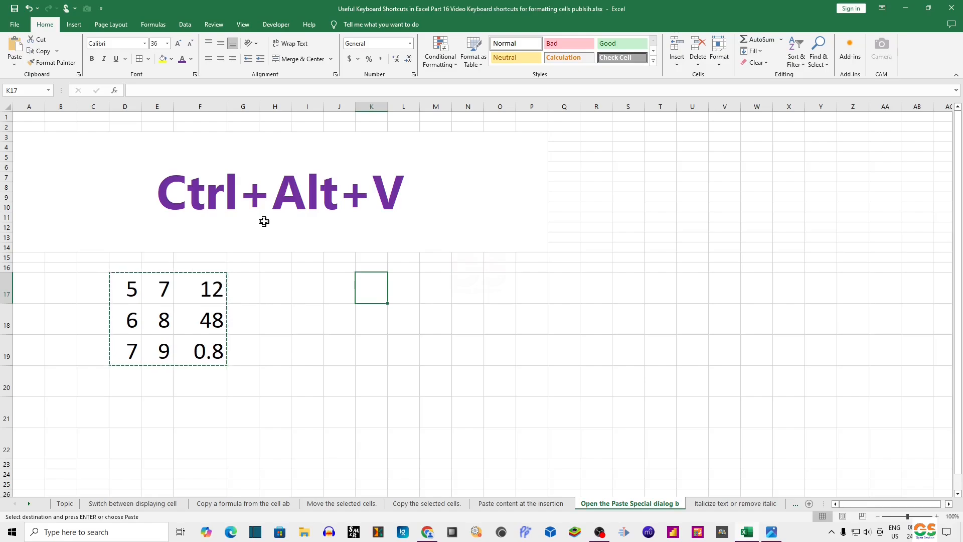
key("ctrl+alt+v")
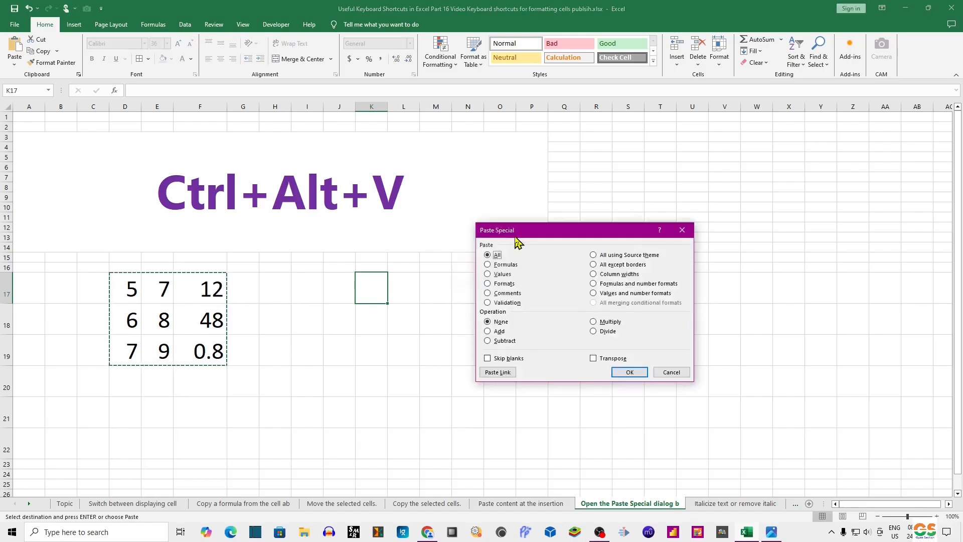
left_click_drag(517, 230, 473, 238)
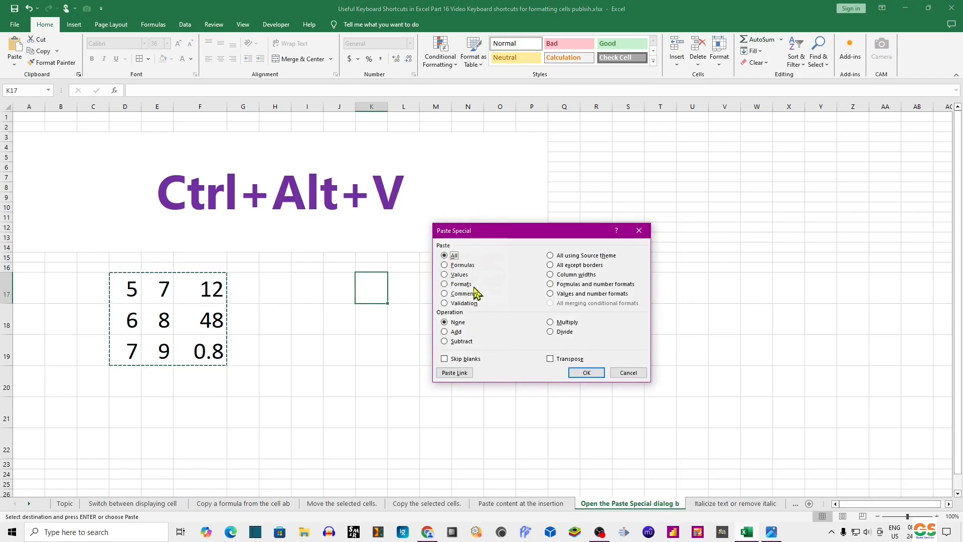
left_click(445, 275)
left_click(582, 373)
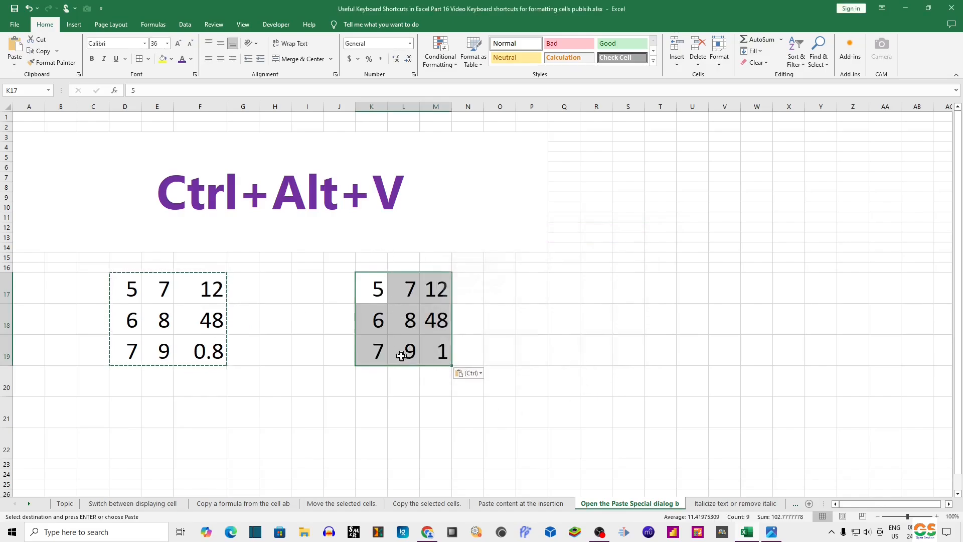
Step: Select M17 and toggle formula display on and off to check the pasted values
left_click(434, 291)
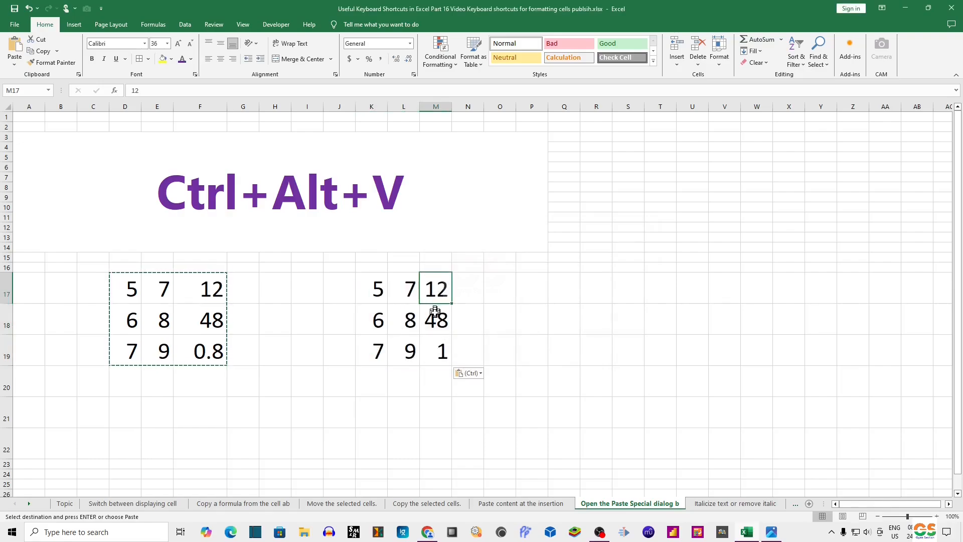
key("ctrl+grave")
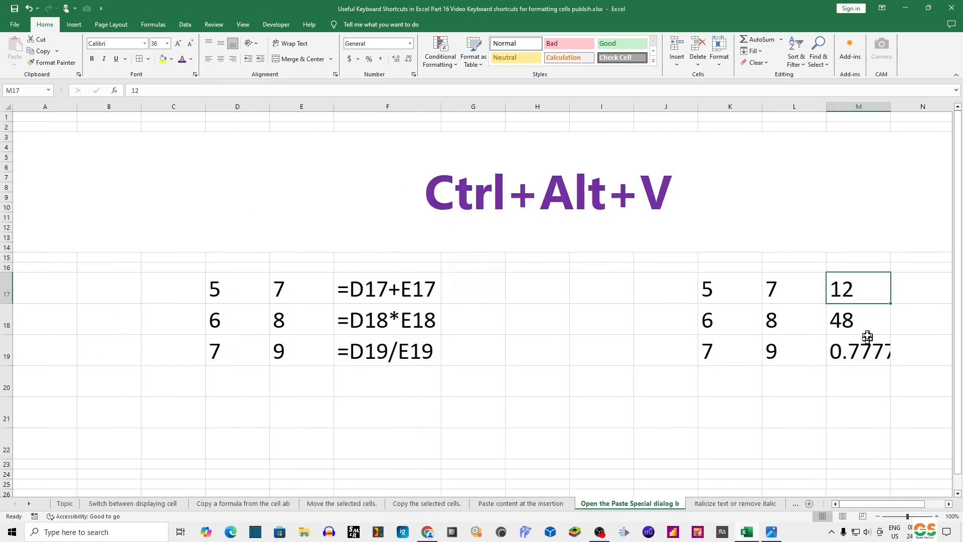
key("ctrl+grave")
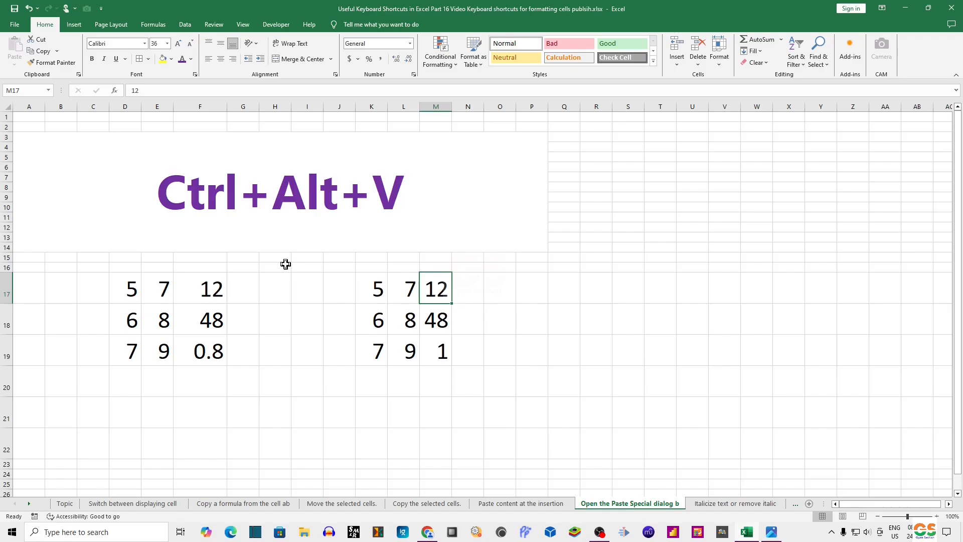
Step: Open the 'Italicize text or remove italic' sheet and toggle italic on and off for the Ctrl+3 text
left_click(712, 503)
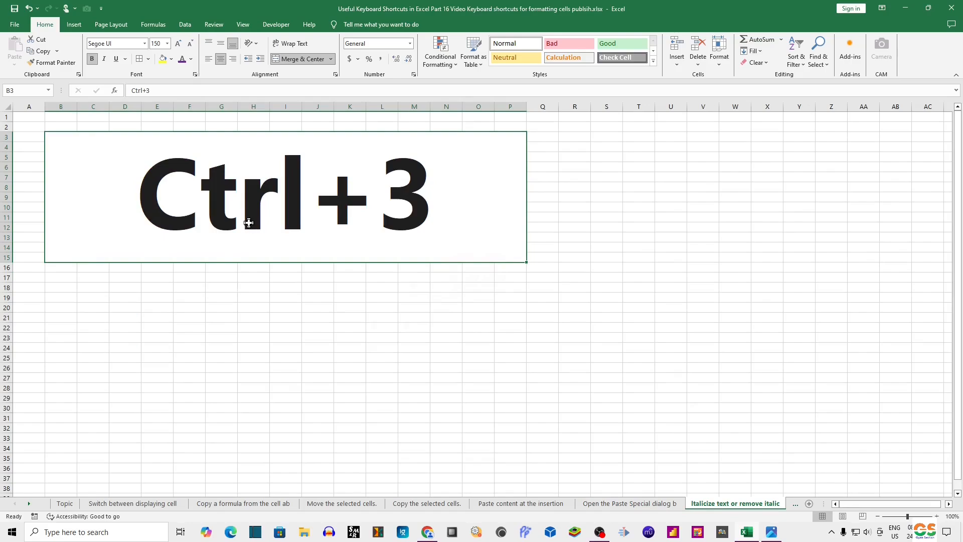
key("ctrl+3")
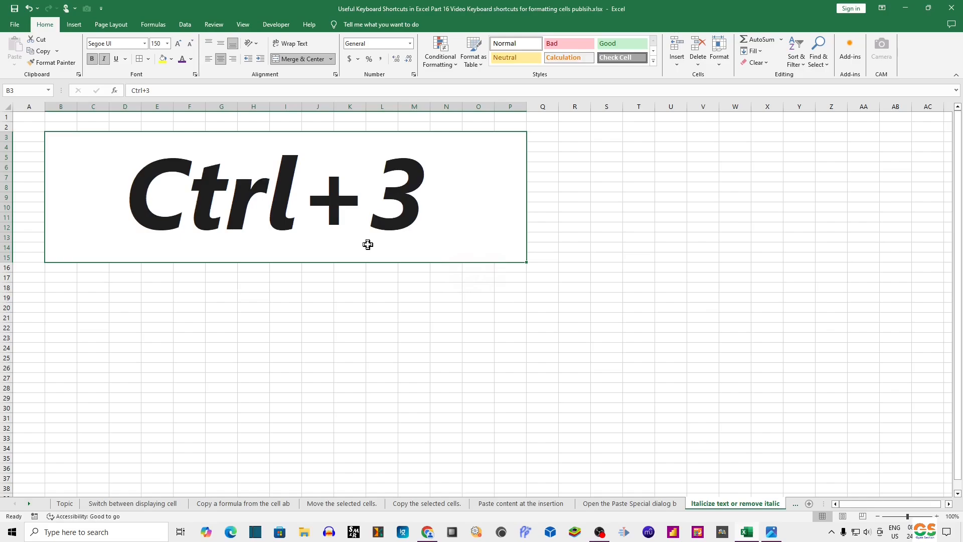
key("ctrl+3")
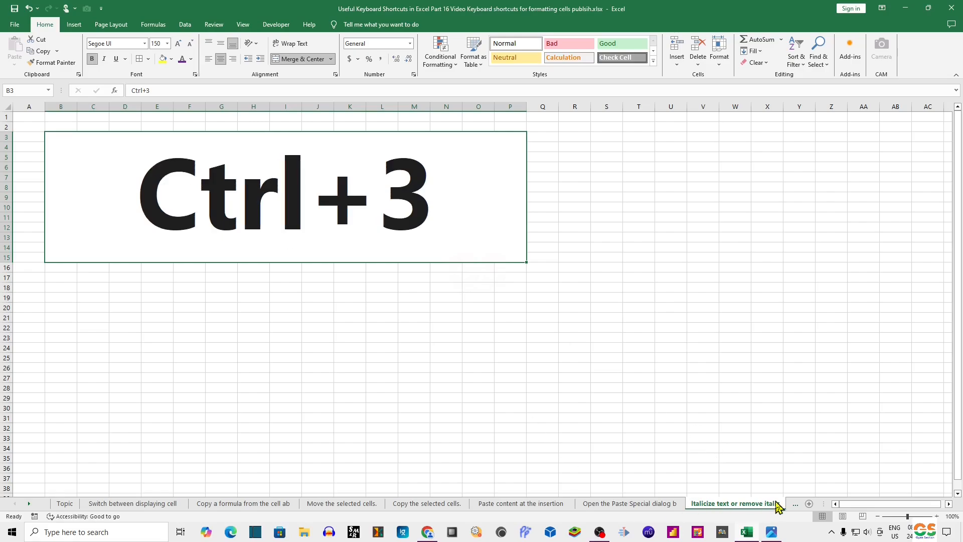
Step: Open the 'Bold text or remove bold format' sheet and toggle bold off and on for the Ctrl+2 text
left_click(795, 503)
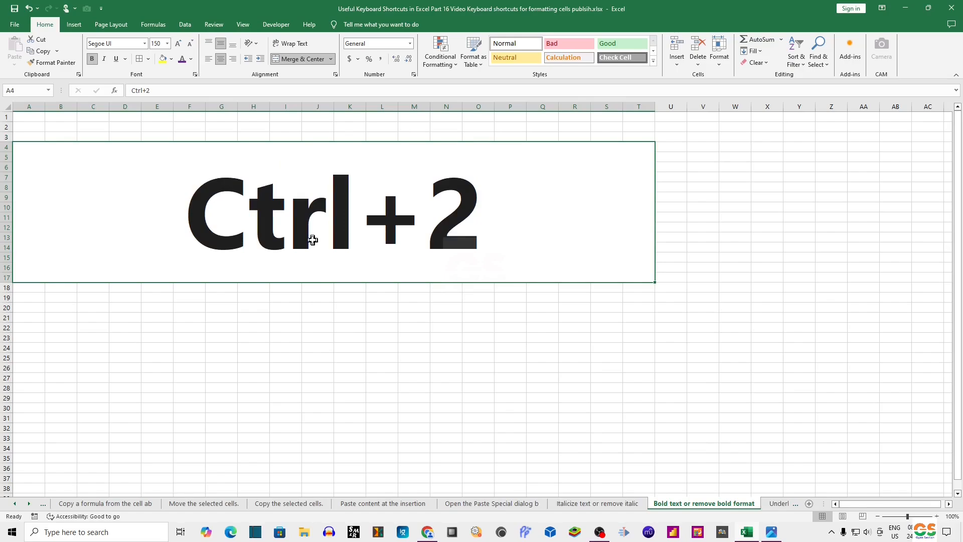
key("ctrl+2")
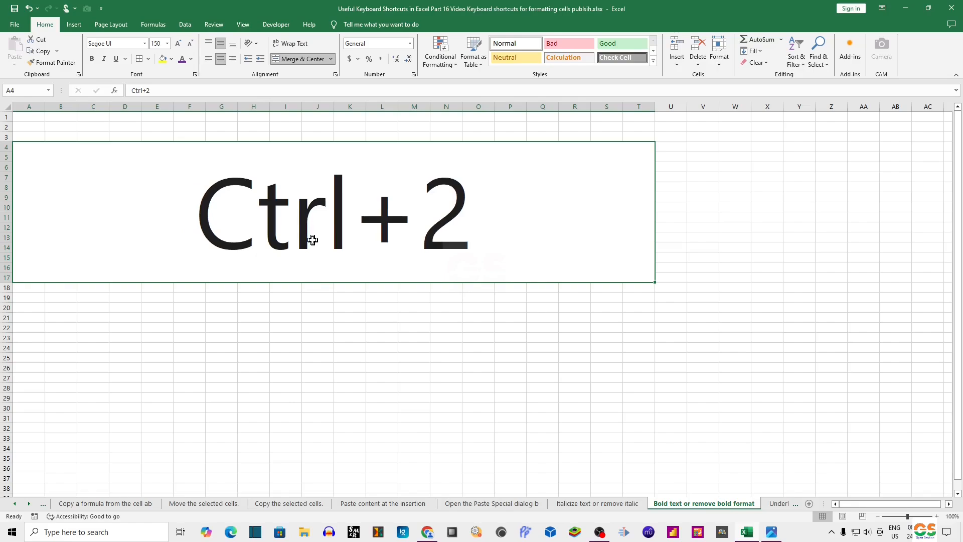
key("ctrl+2")
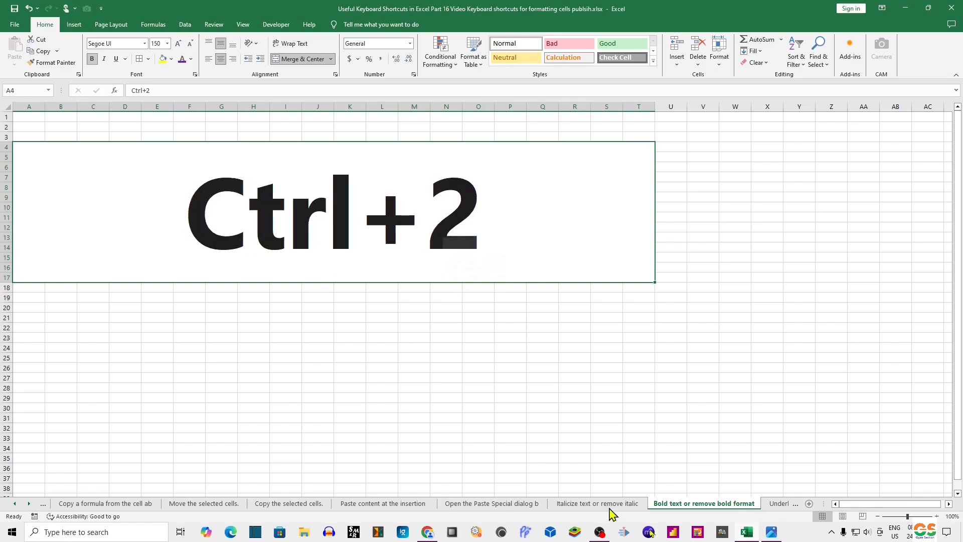
Step: Open the 'Underline text or remove underl' sheet and toggle underline on and off for the Ctrl+4 text
left_click(779, 504)
left_click(327, 241)
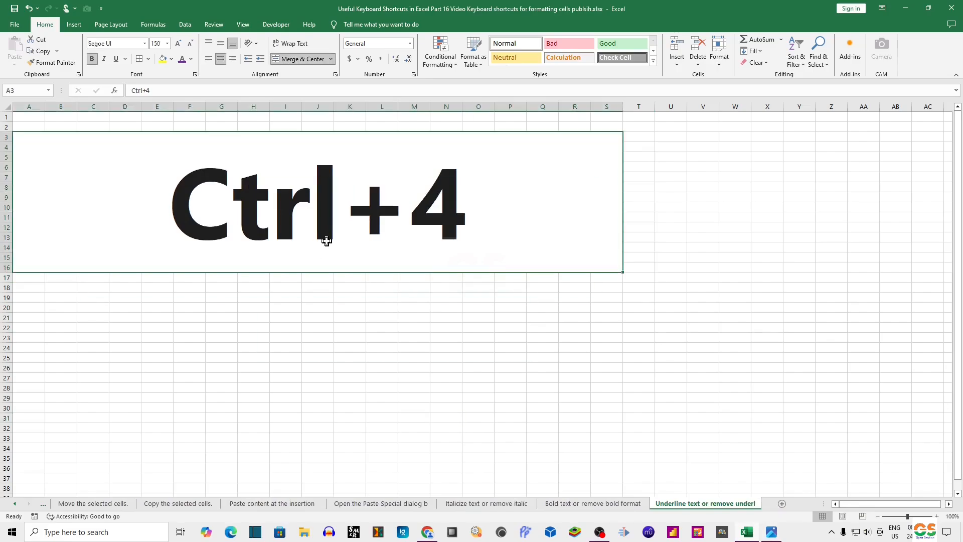
key("ctrl+4")
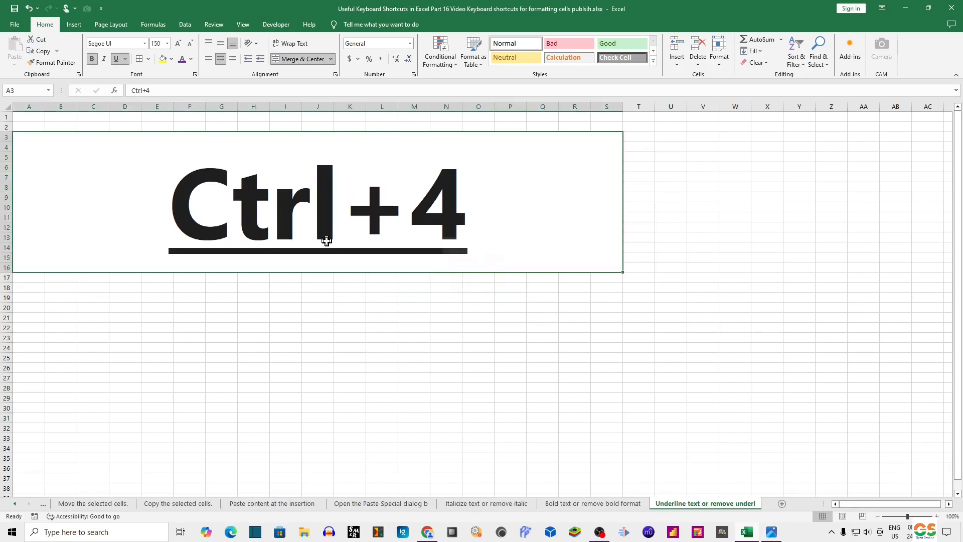
key("ctrl+4")
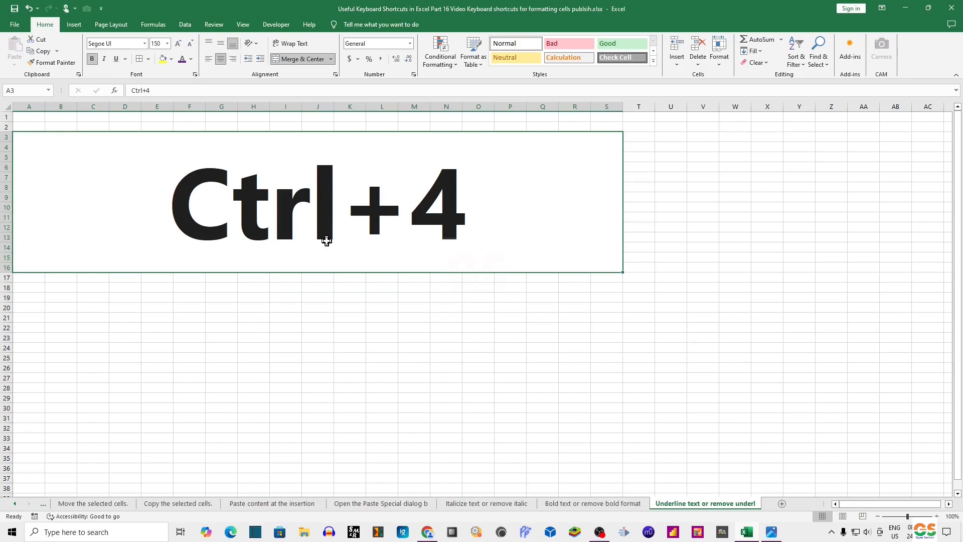
Step: Switch through the Italicize, Bold and Underline sheets to review the formatting demos
left_click(484, 504)
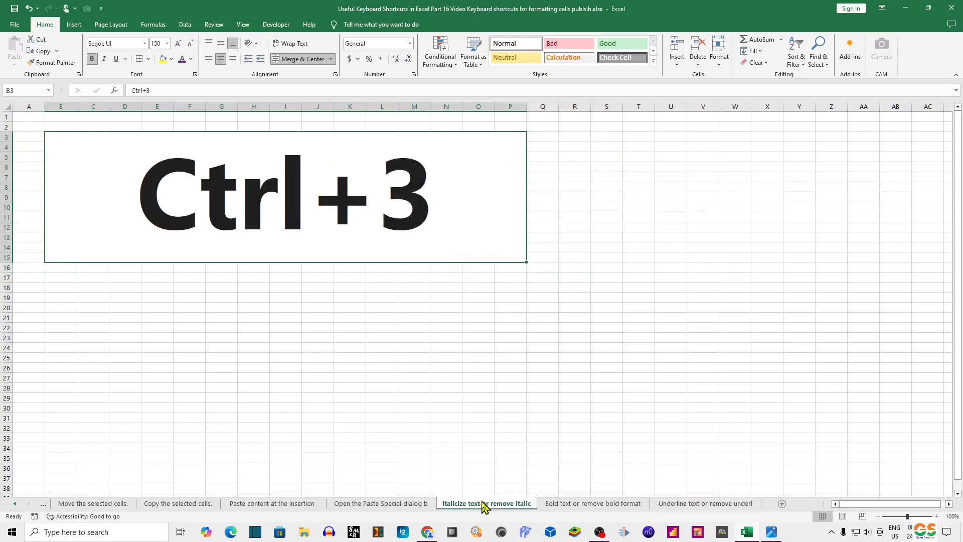
left_click(552, 504)
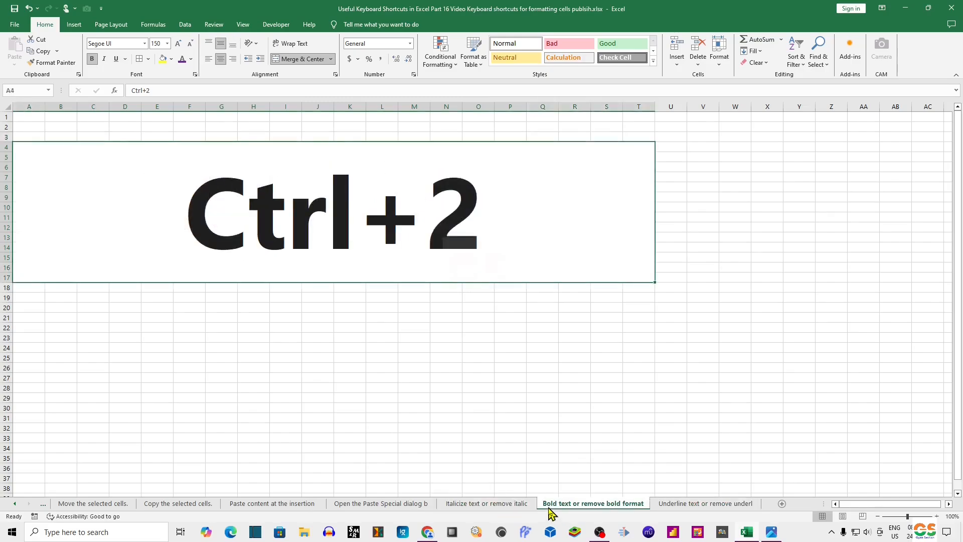
left_click(677, 504)
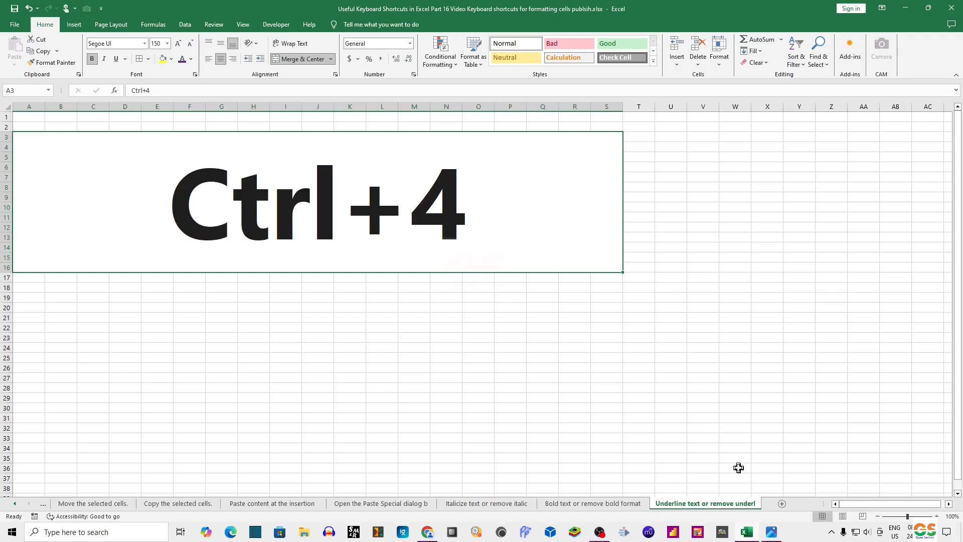
Step: Show the desktop and open the video thumbnail image in the photo viewer
key("super+d")
left_click(771, 530)
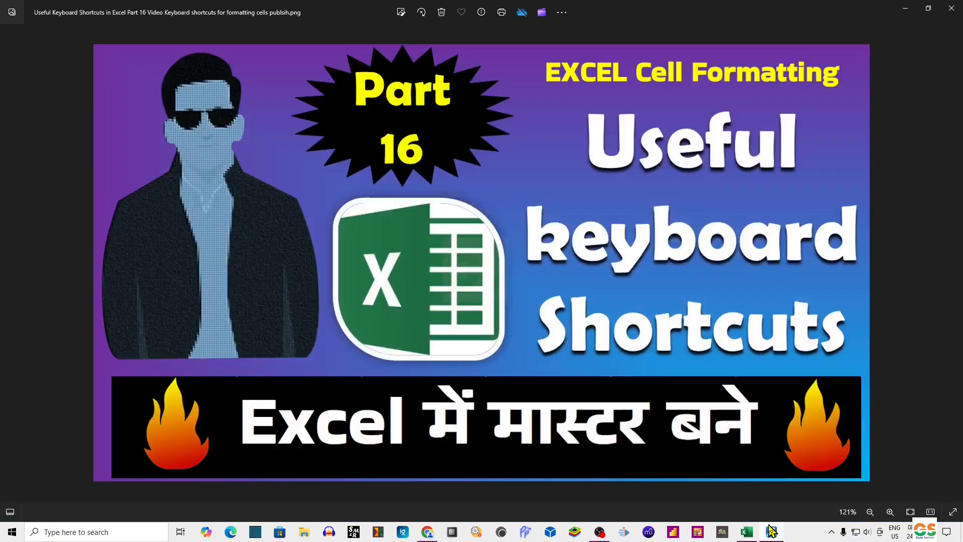